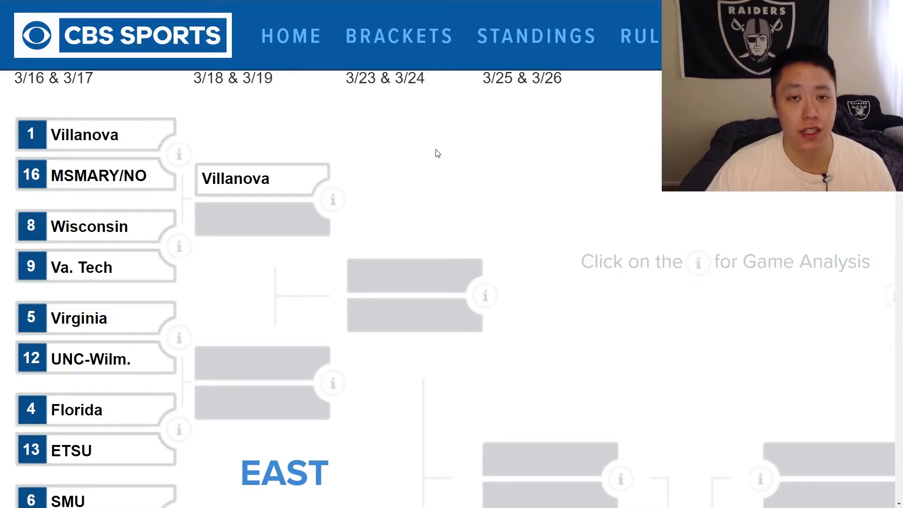
Step: Pick Va. Tech, Virginia and Florida as first-round winners in the upper half of the East region
click(119, 273)
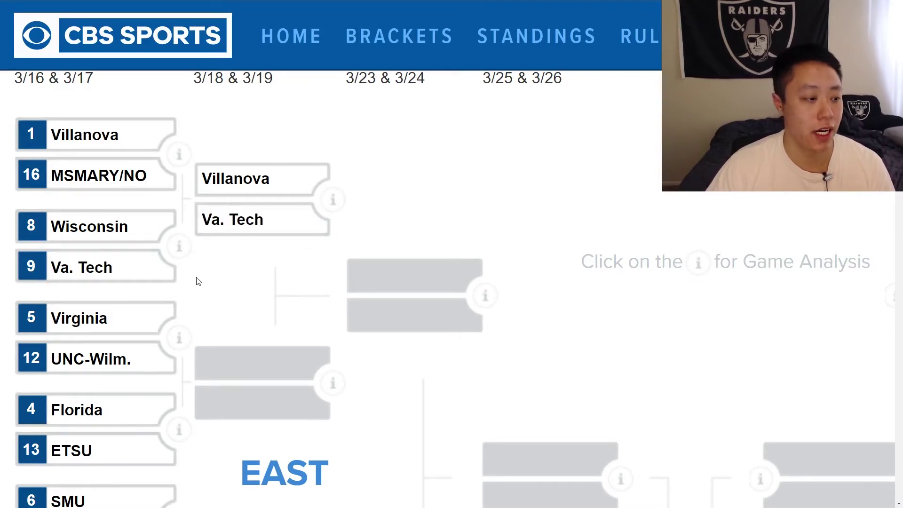
scroll(224, 287, down, 1)
scroll(224, 288, down, 3)
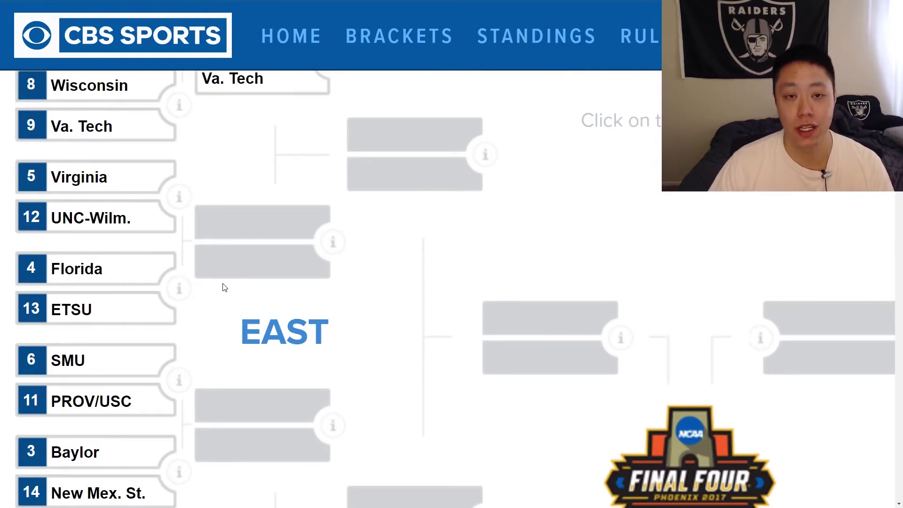
click(113, 184)
scroll(116, 207, down, 1)
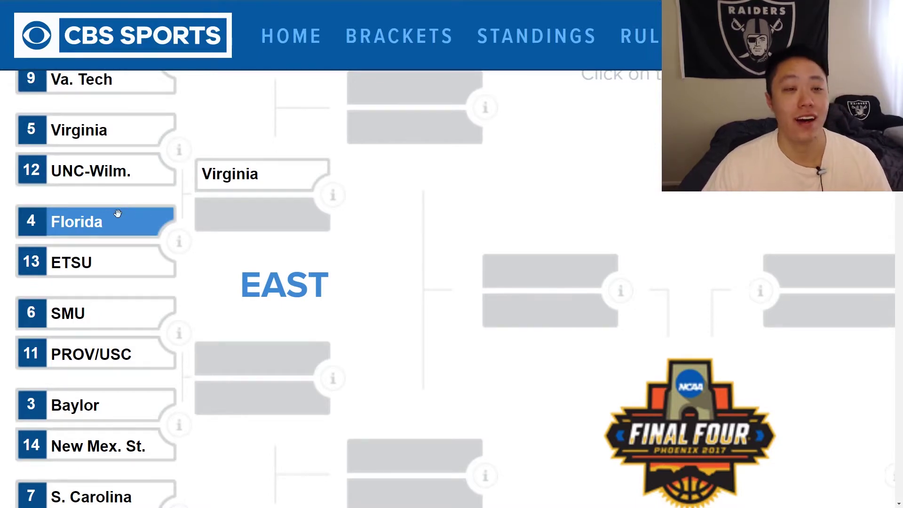
click(118, 213)
Step: Pick SMU, Baylor, Marquette and Duke as first-round winners in the lower half of the East region
scroll(120, 215, down, 1)
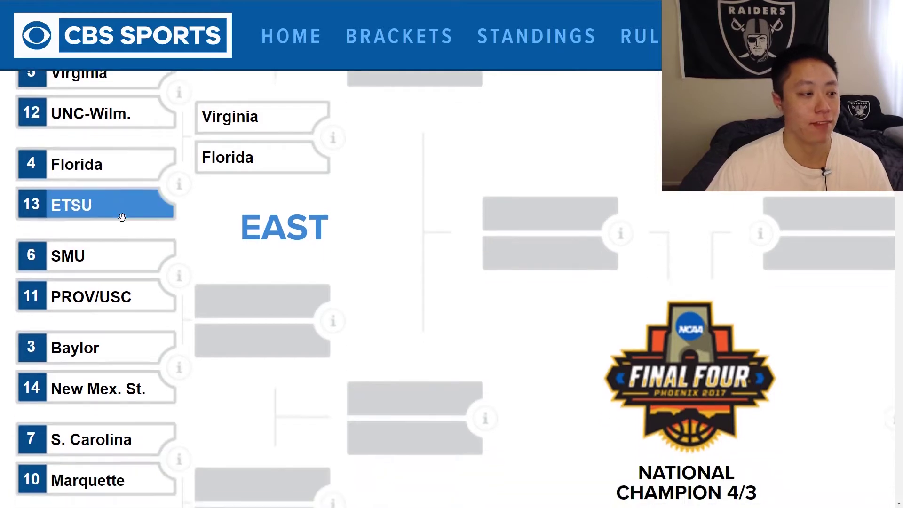
scroll(122, 217, down, 2)
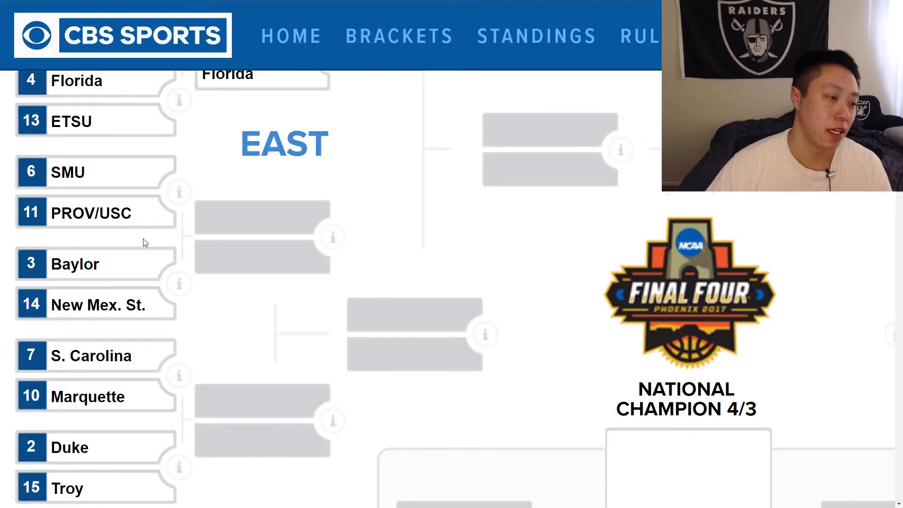
click(114, 174)
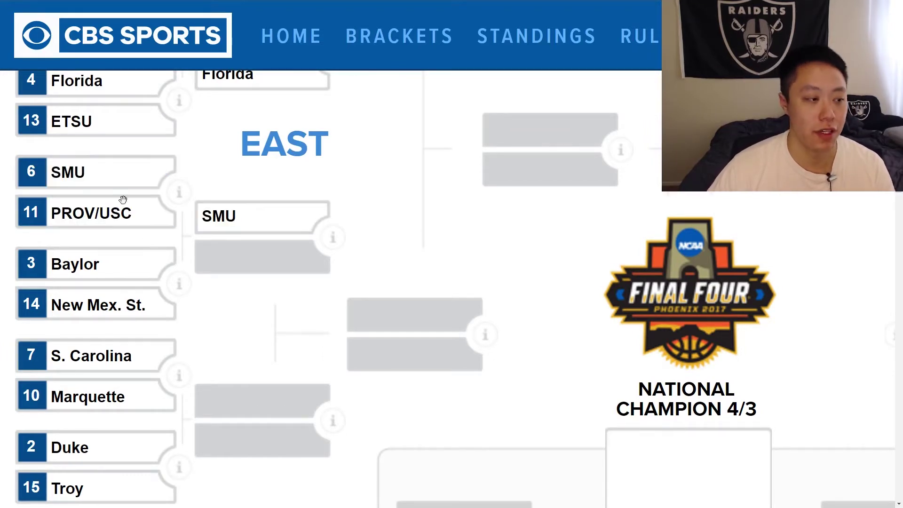
scroll(217, 322, down, 1)
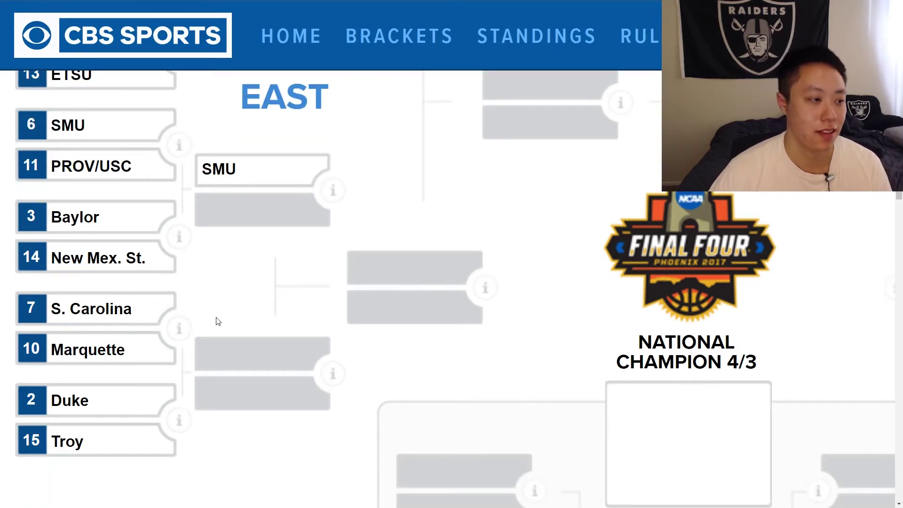
click(114, 218)
scroll(235, 286, down, 1)
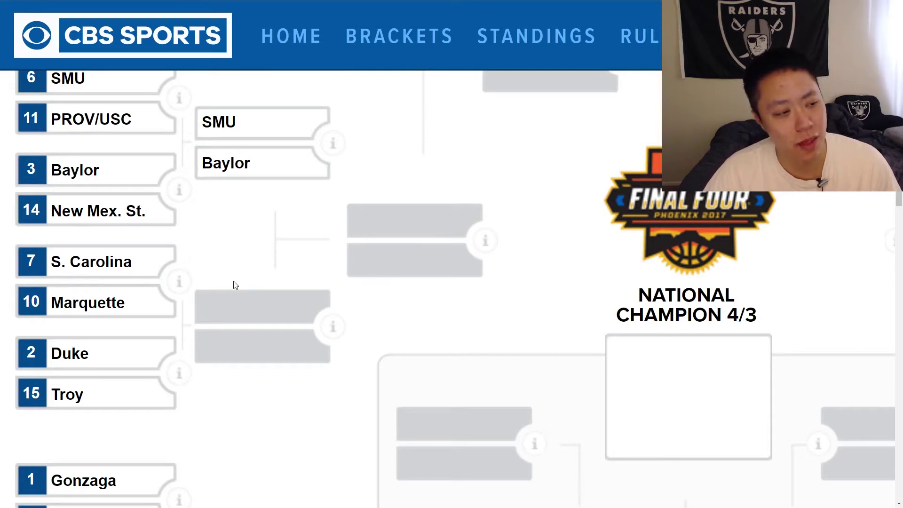
click(131, 305)
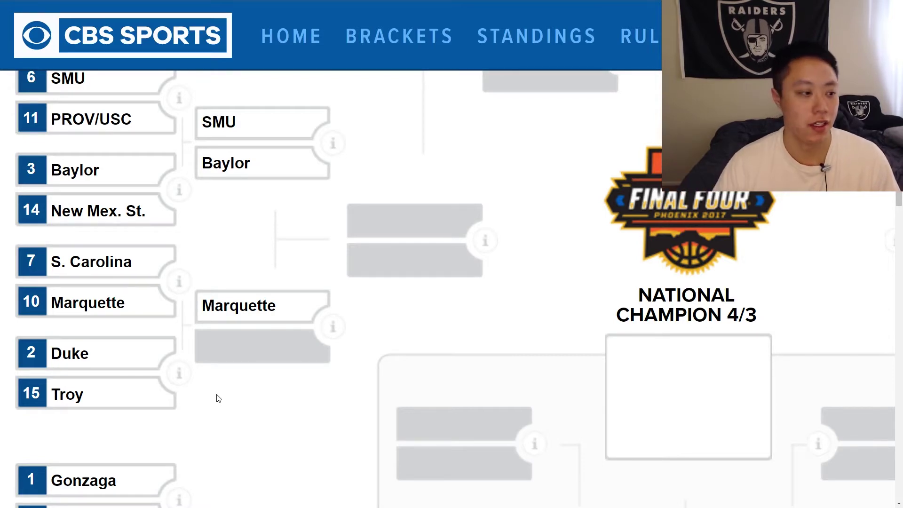
click(54, 352)
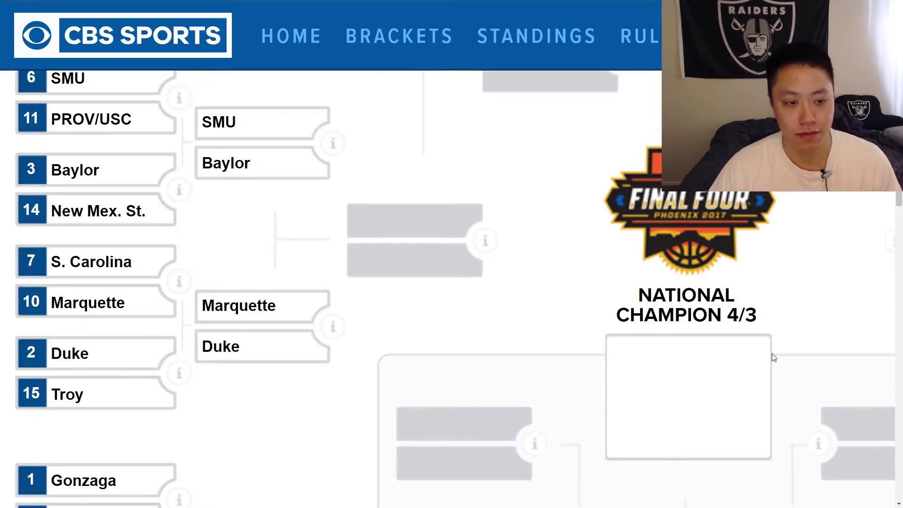
Step: Advance Villanova over Va. Tech and Virginia over Florida in the East region's second round
scroll(532, 249, up, 8)
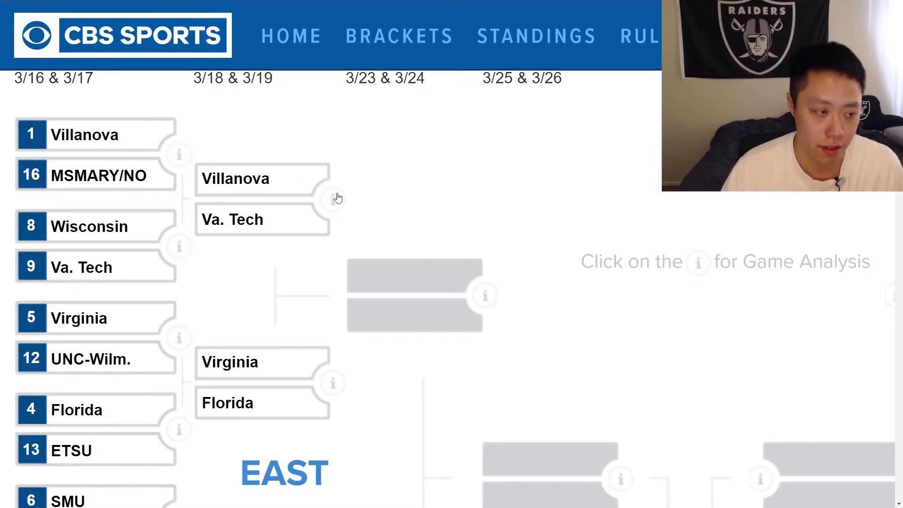
click(304, 180)
scroll(644, 290, down, 1)
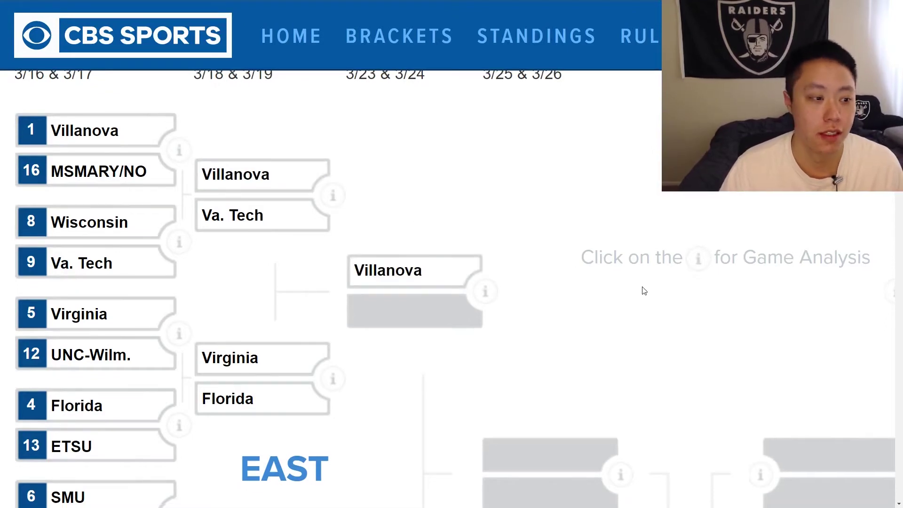
scroll(644, 290, down, 1)
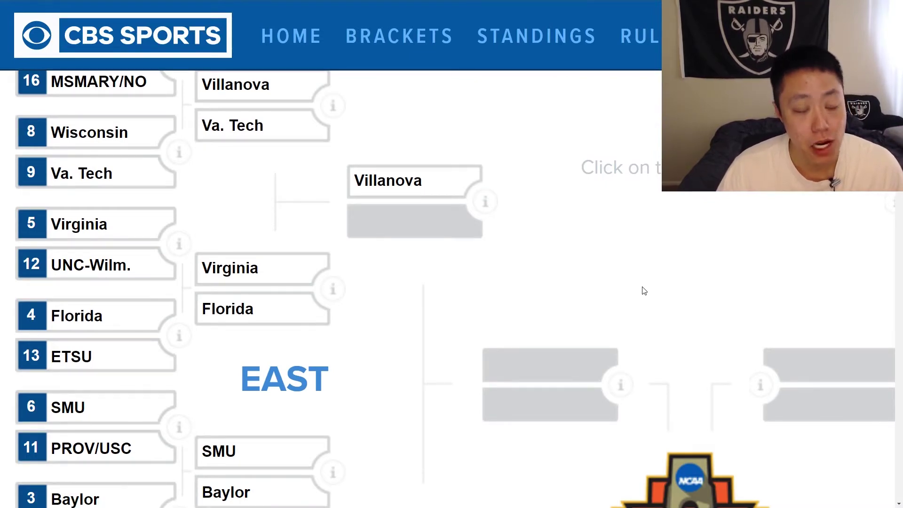
click(292, 264)
Step: Advance SMU over Baylor and Duke over Marquette in the East region's second round
scroll(426, 286, down, 1)
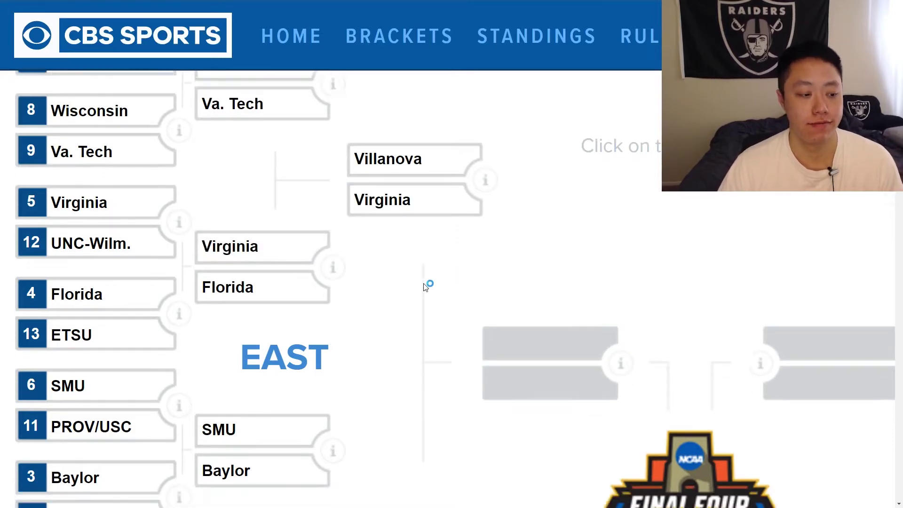
scroll(426, 286, down, 4)
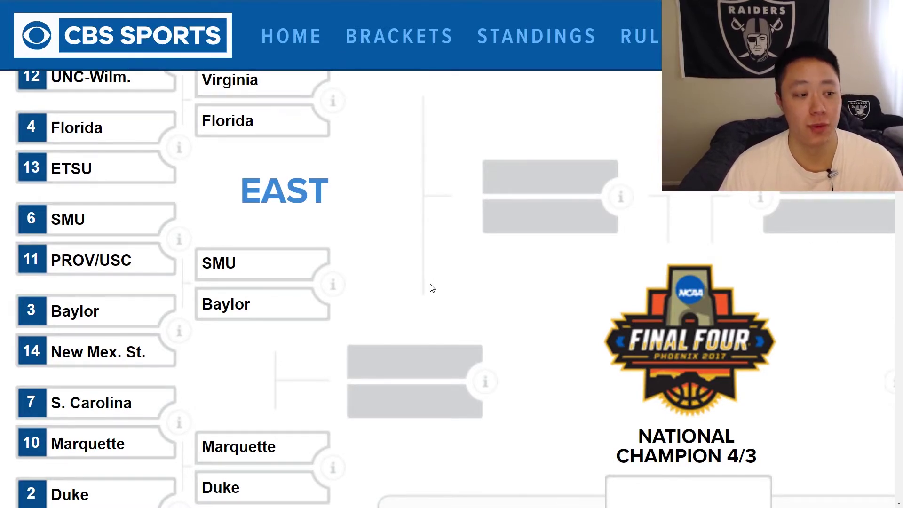
click(281, 256)
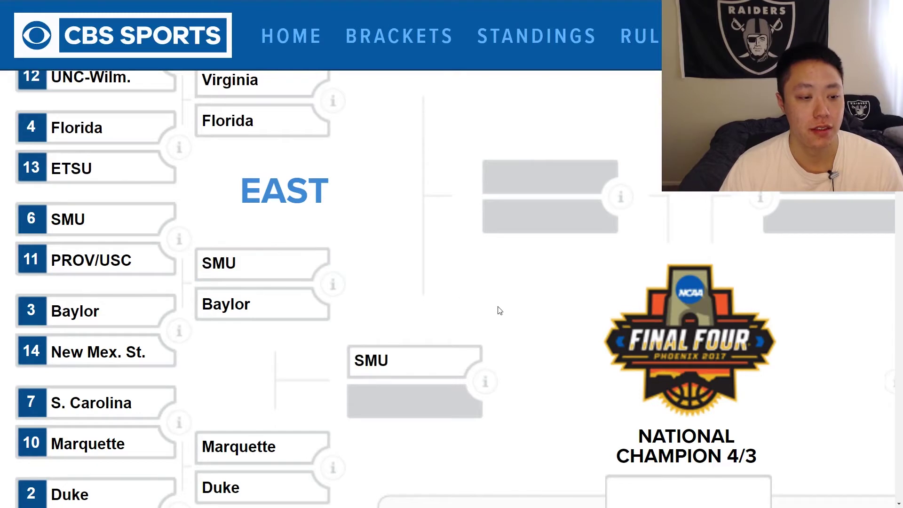
scroll(563, 328, down, 2)
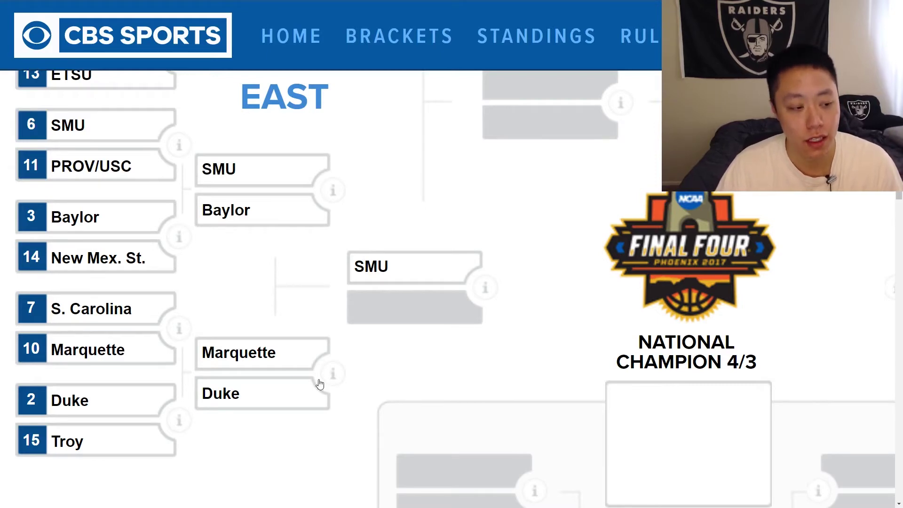
click(282, 391)
Step: Advance Villanova over Virginia and Duke over SMU into the East regional final
scroll(551, 342, up, 7)
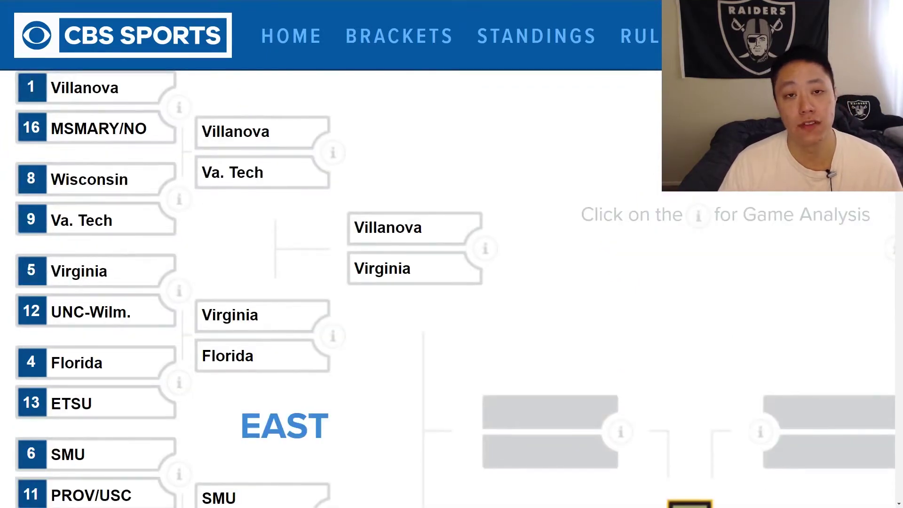
click(374, 222)
scroll(597, 228, down, 5)
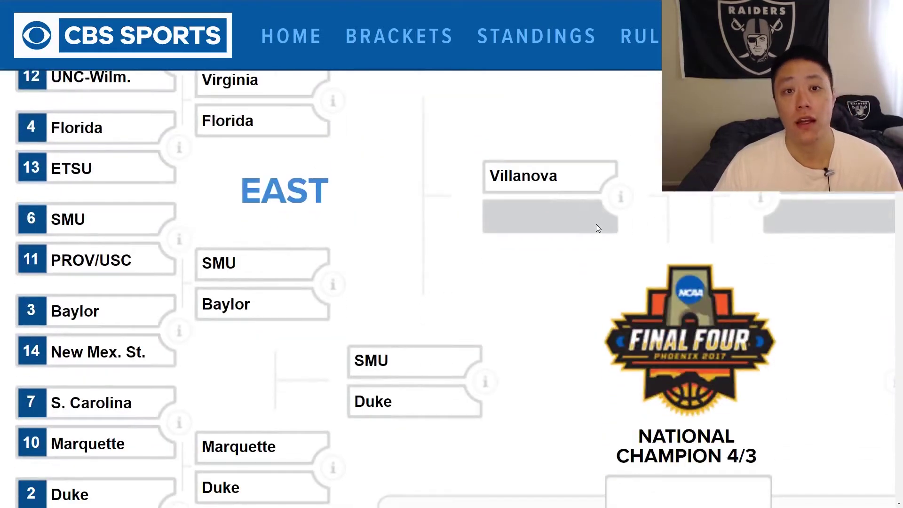
scroll(598, 229, down, 1)
scroll(597, 228, down, 1)
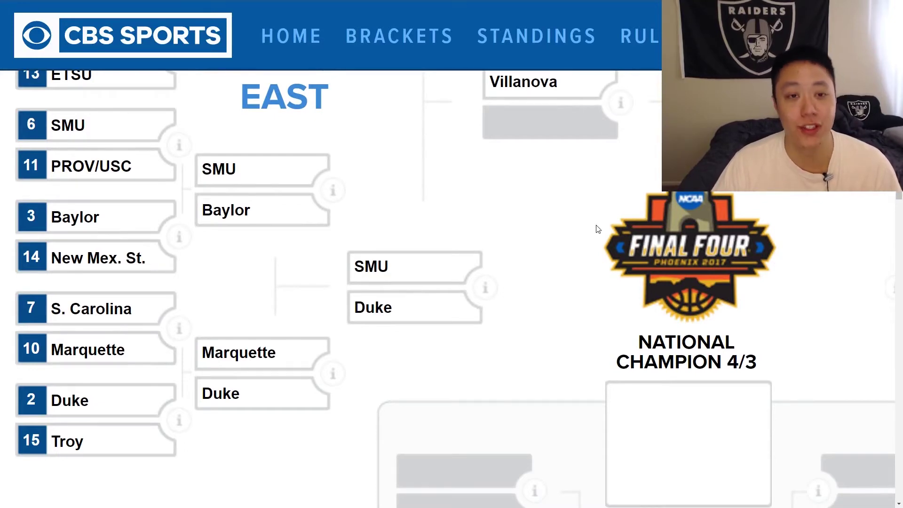
click(429, 300)
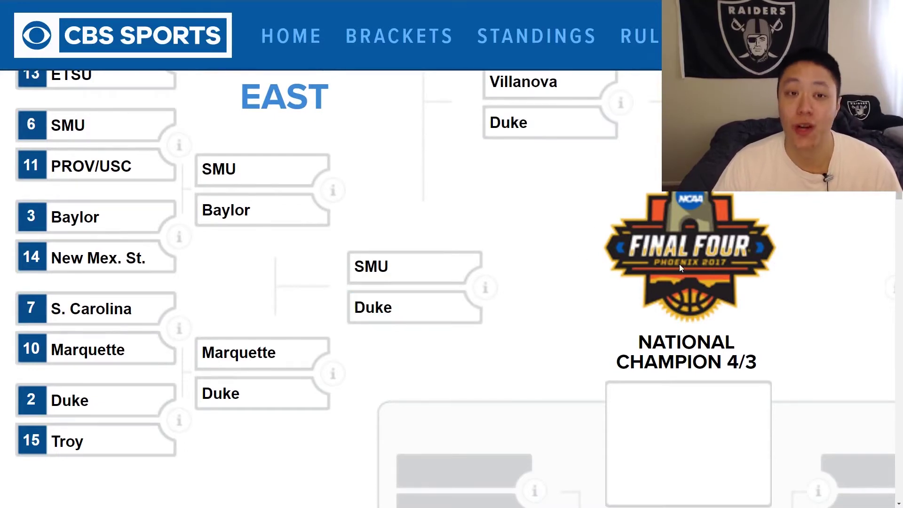
Step: Pick Duke over Villanova as the East region's Final Four team
scroll(610, 258, up, 2)
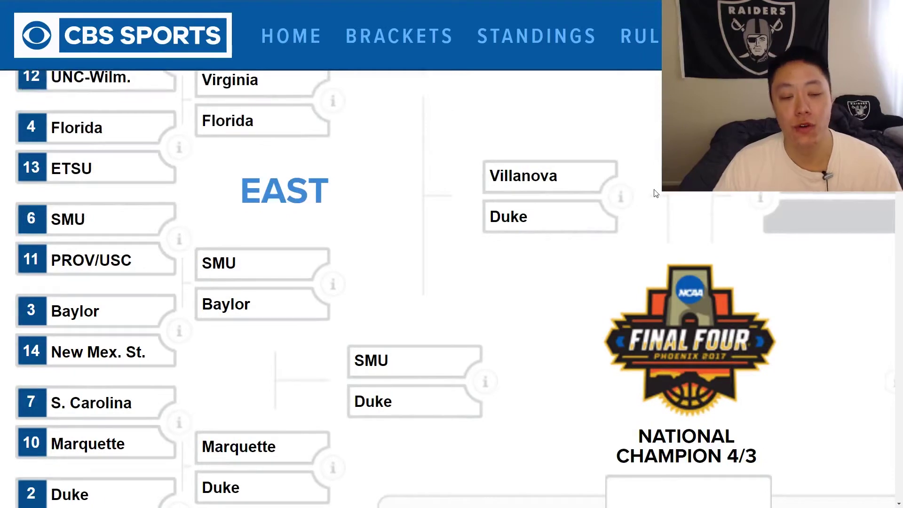
scroll(631, 187, up, 1)
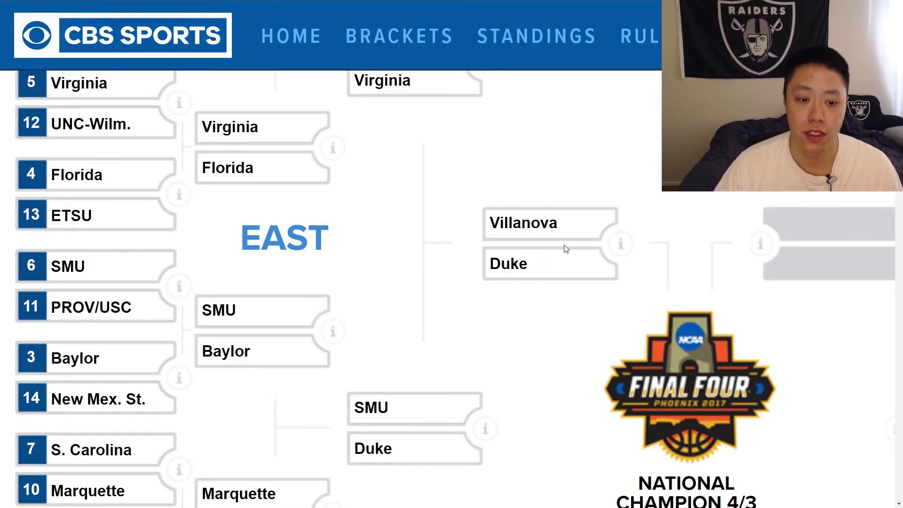
scroll(564, 248, down, 6)
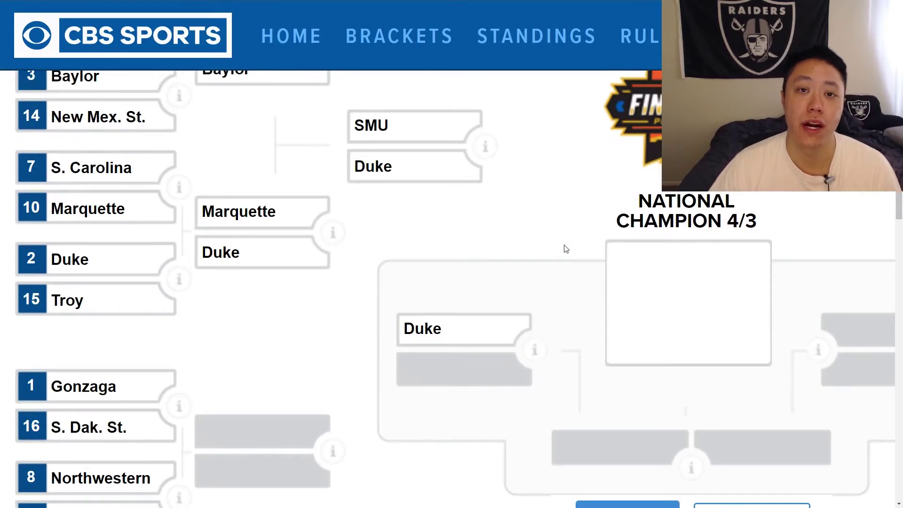
Step: Pick Gonzaga, Northwestern, Notre Dame and W. Virginia as first-round winners in the upper half of the West region
scroll(217, 156, down, 5)
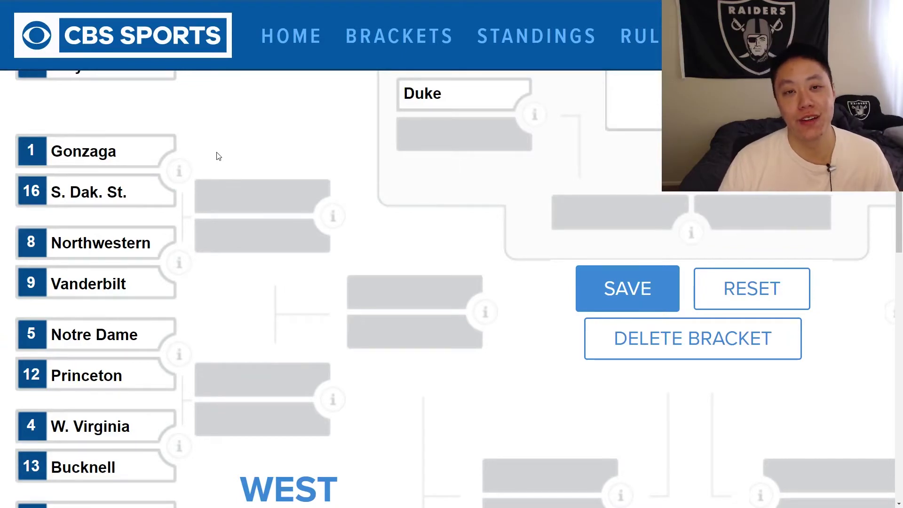
click(94, 151)
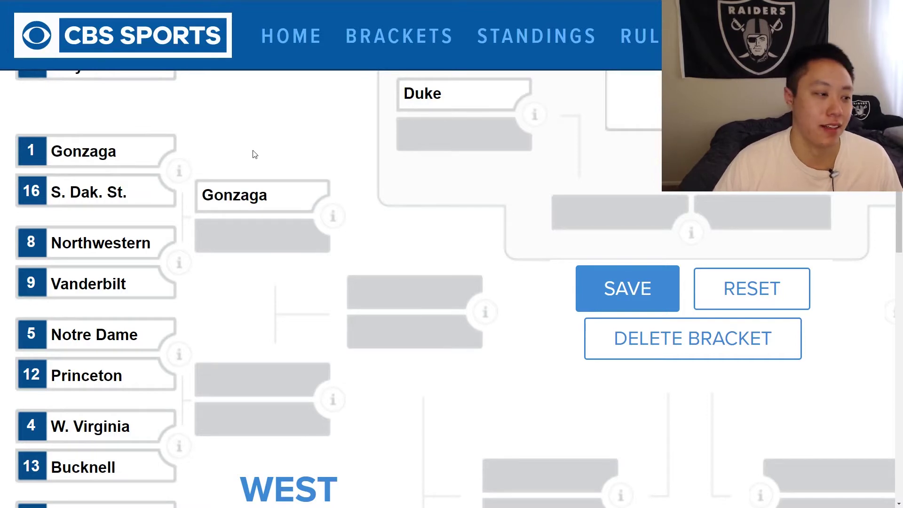
scroll(252, 150, down, 1)
scroll(264, 196, down, 1)
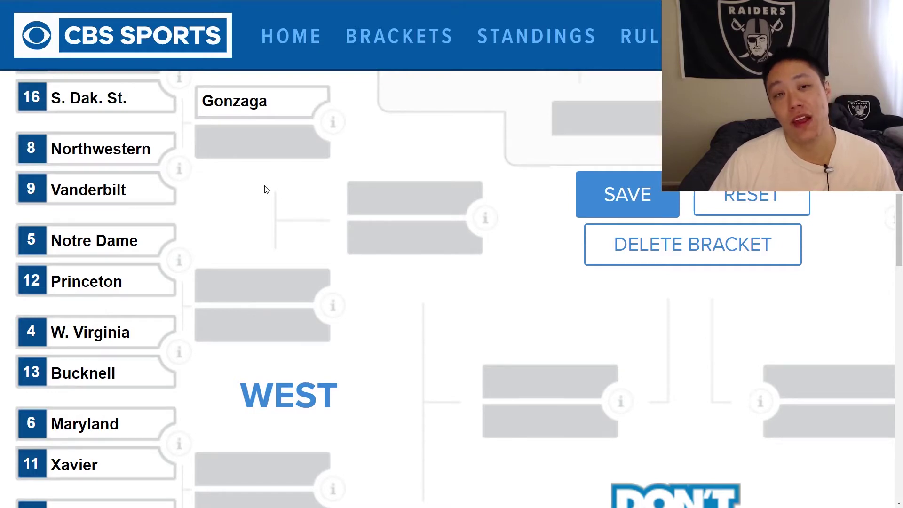
click(143, 150)
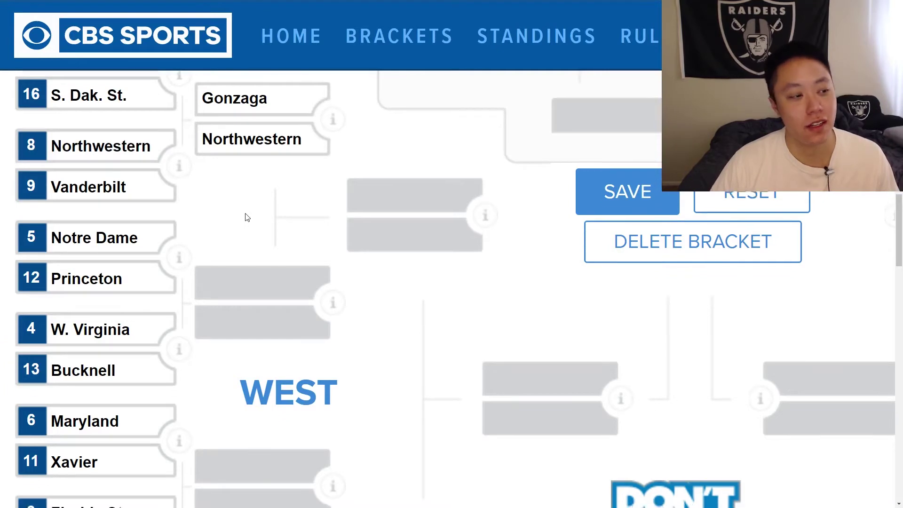
scroll(245, 217, down, 2)
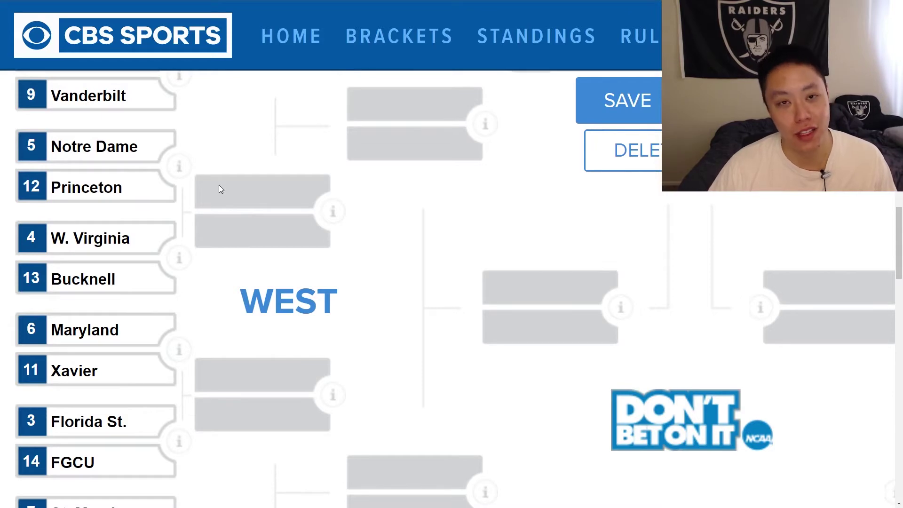
click(163, 146)
scroll(334, 262, down, 2)
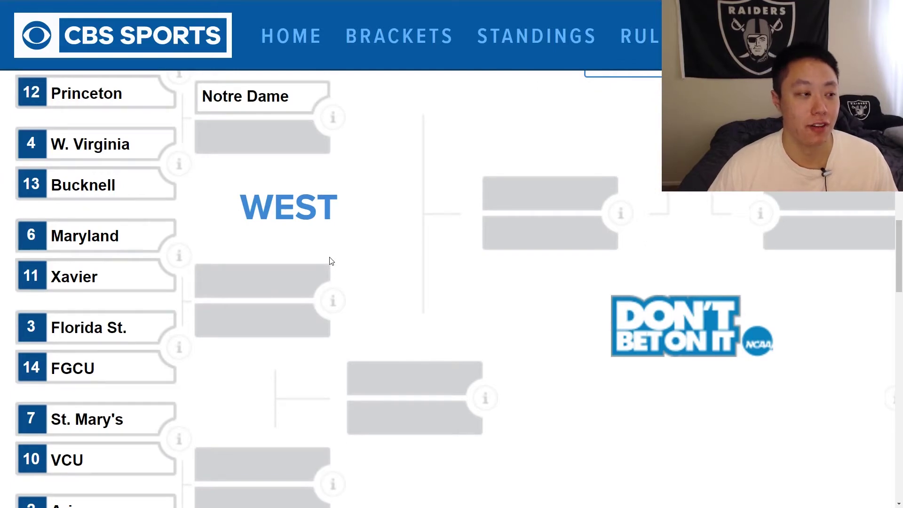
click(130, 149)
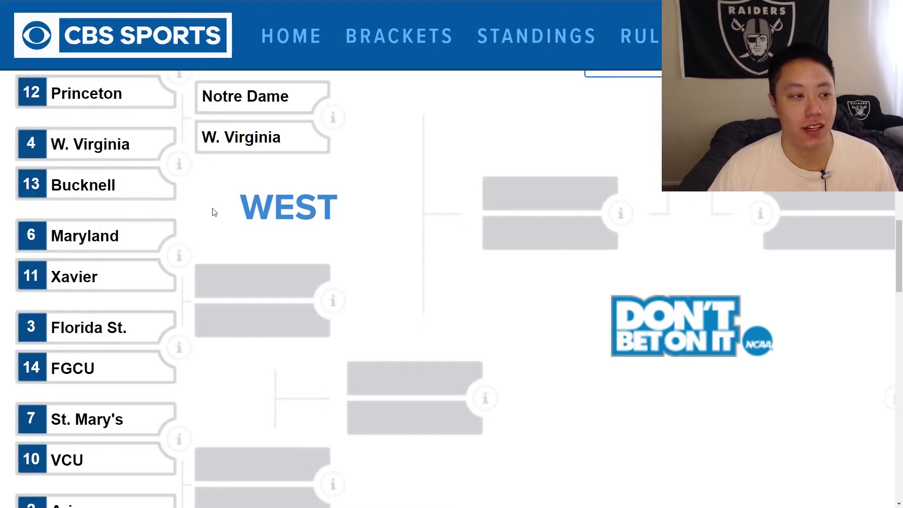
Step: Pick Xavier over Maryland and Florida St. over FGCU in the West region's first round
scroll(226, 207, down, 2)
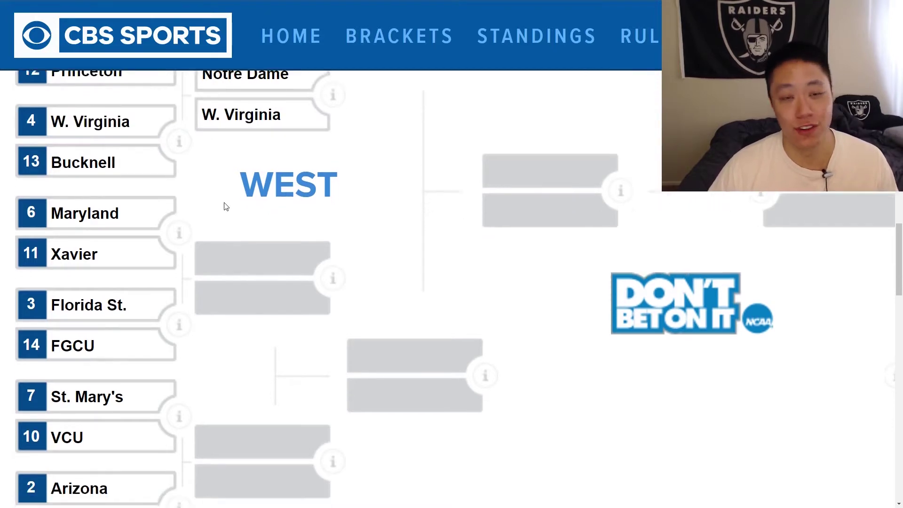
scroll(225, 203, down, 1)
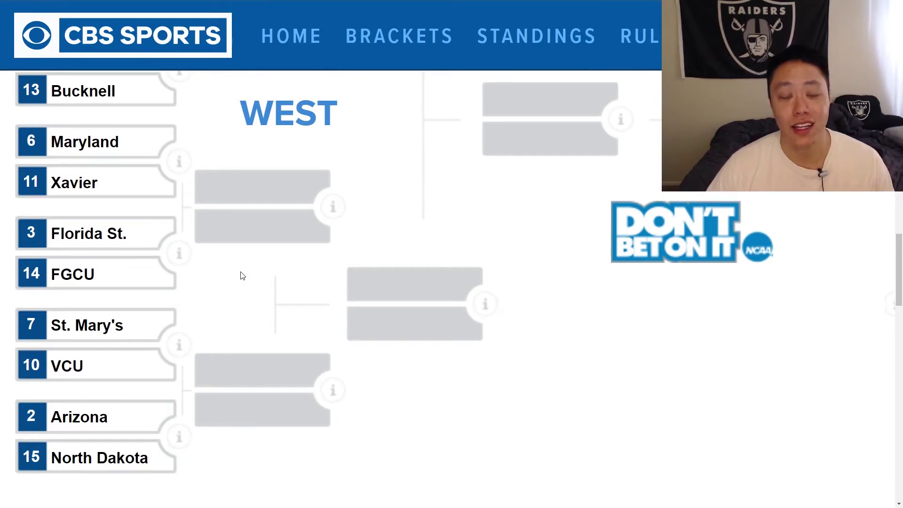
click(93, 183)
scroll(259, 296, down, 1)
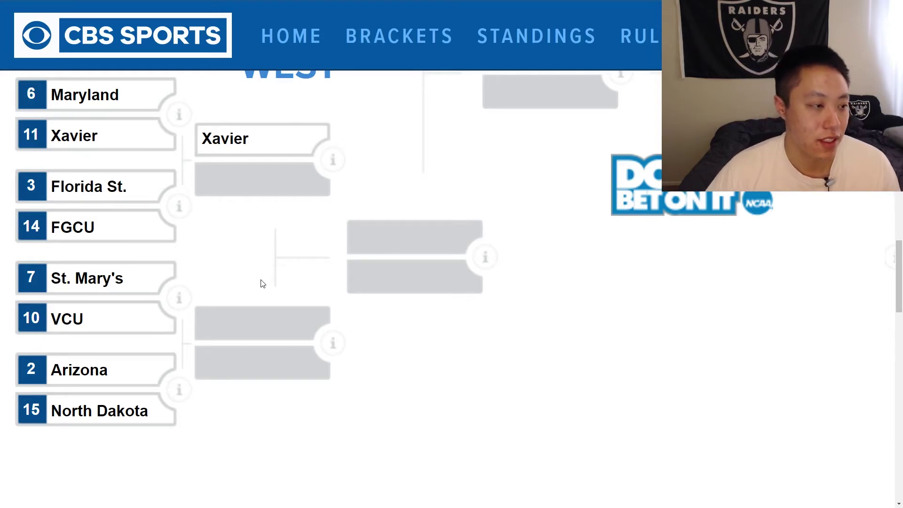
click(142, 190)
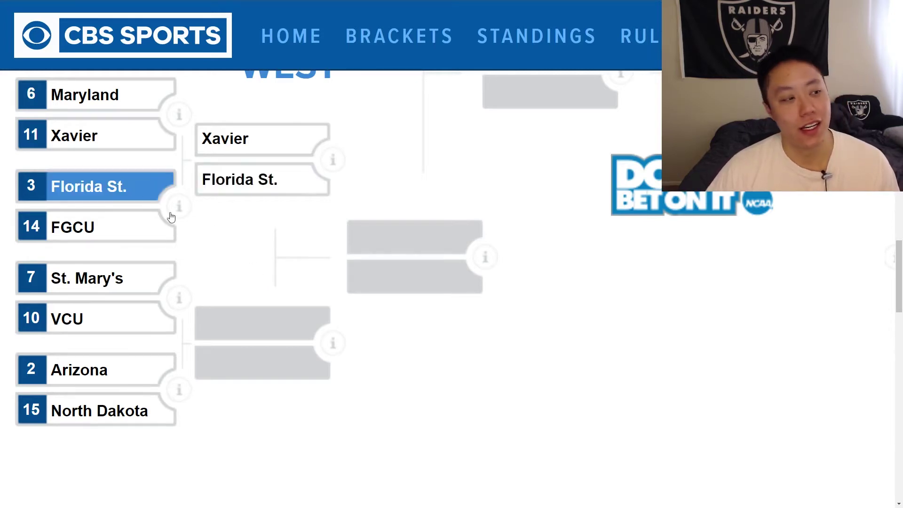
Step: Pick VCU over St. Mary's and Arizona over North Dakota in the West region's first round
scroll(249, 255, down, 1)
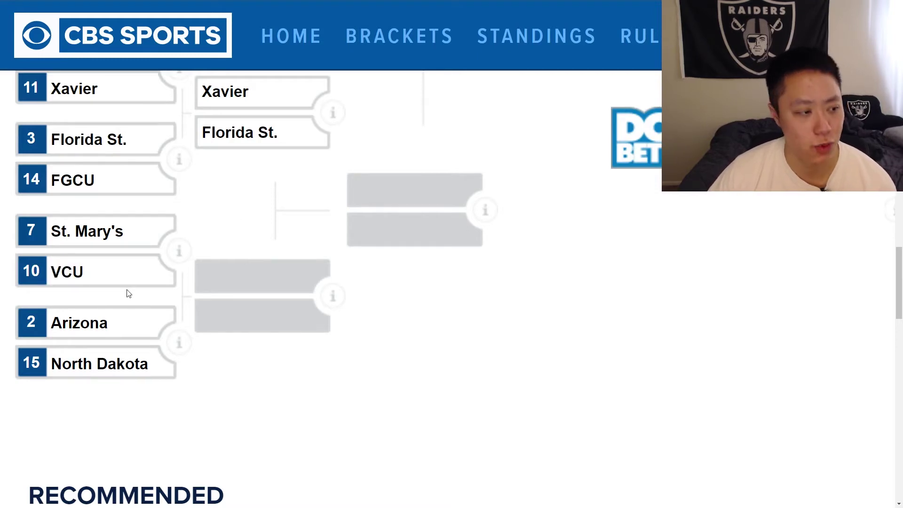
click(126, 272)
scroll(296, 419, down, 1)
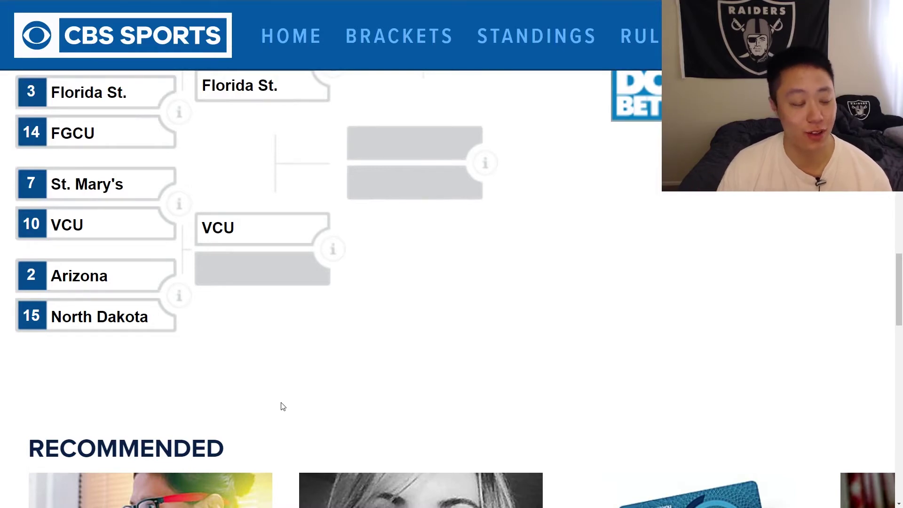
click(113, 283)
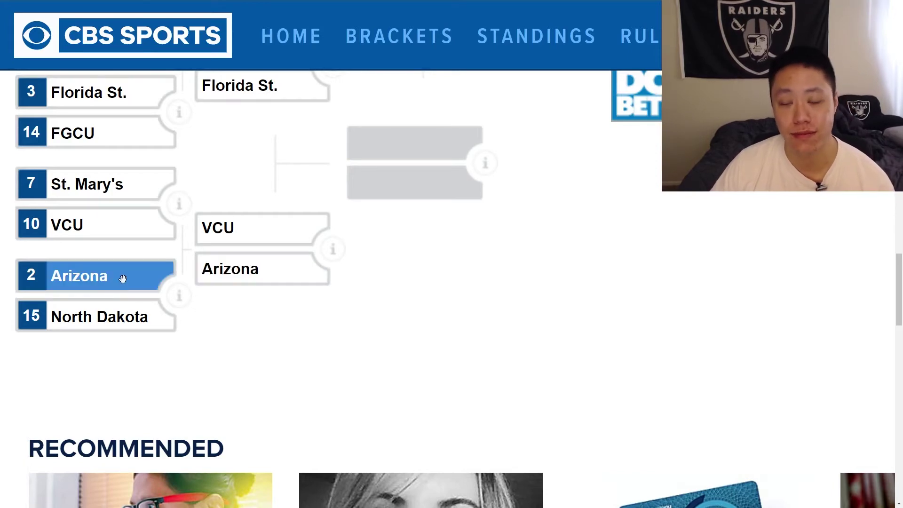
Step: Pick Gonzaga, W. Virginia, Xavier and Arizona as the West region's second-round winners
scroll(441, 259, up, 10)
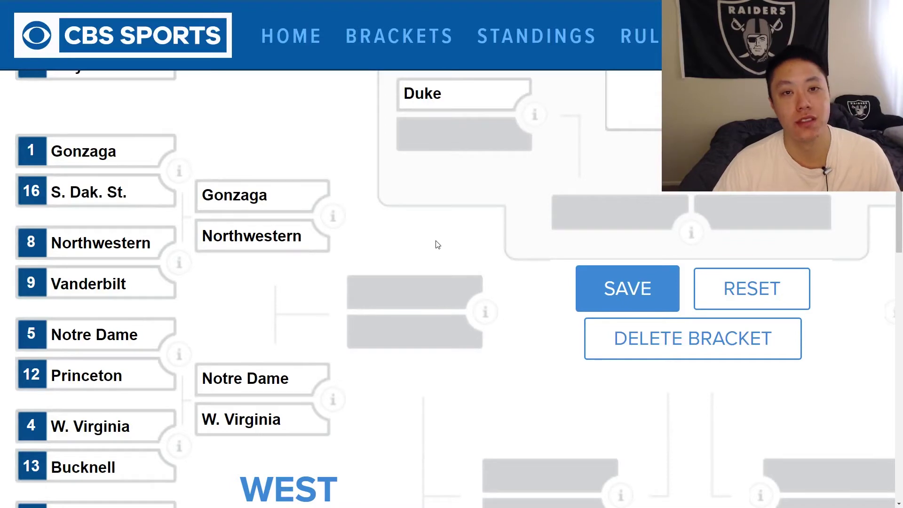
click(298, 202)
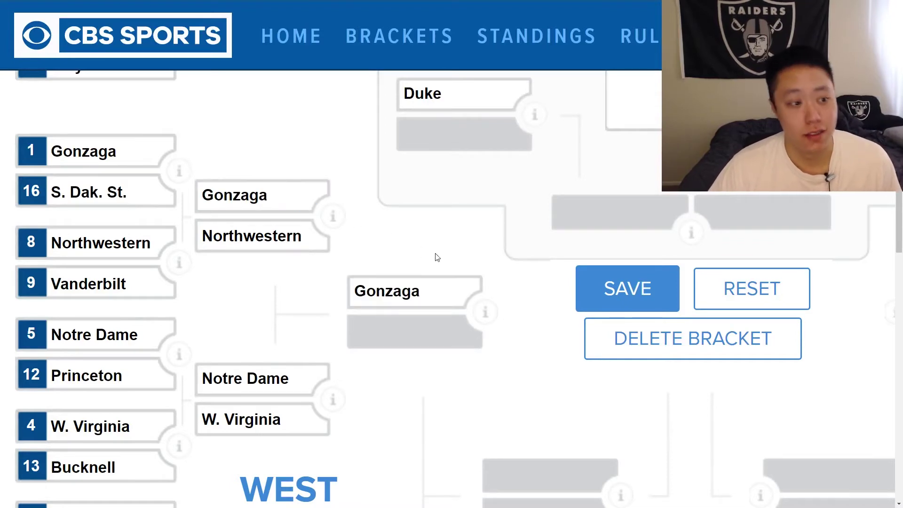
scroll(437, 258, down, 3)
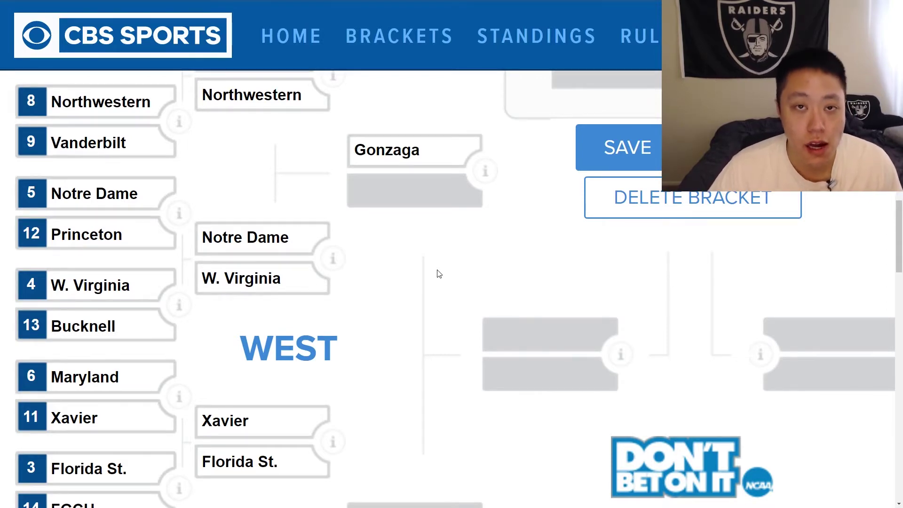
click(318, 274)
scroll(414, 301, down, 3)
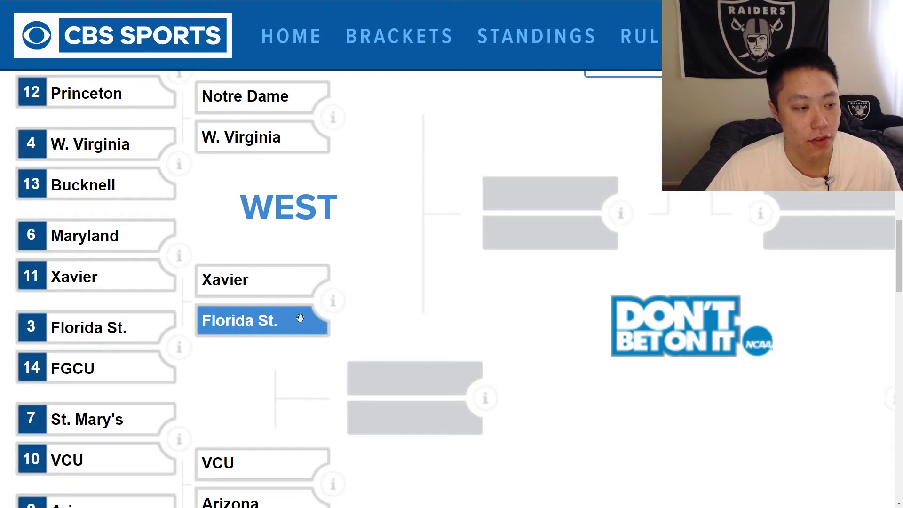
click(287, 292)
scroll(532, 332, down, 2)
scroll(532, 333, down, 1)
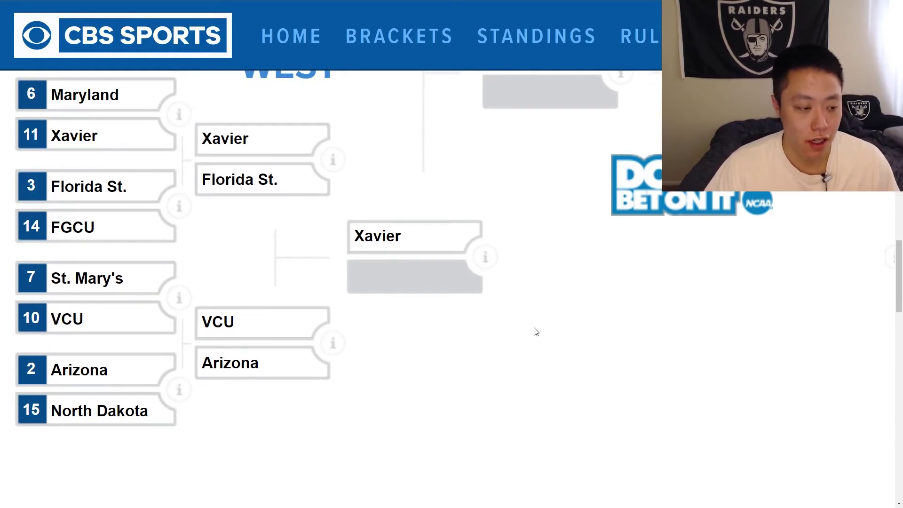
click(330, 372)
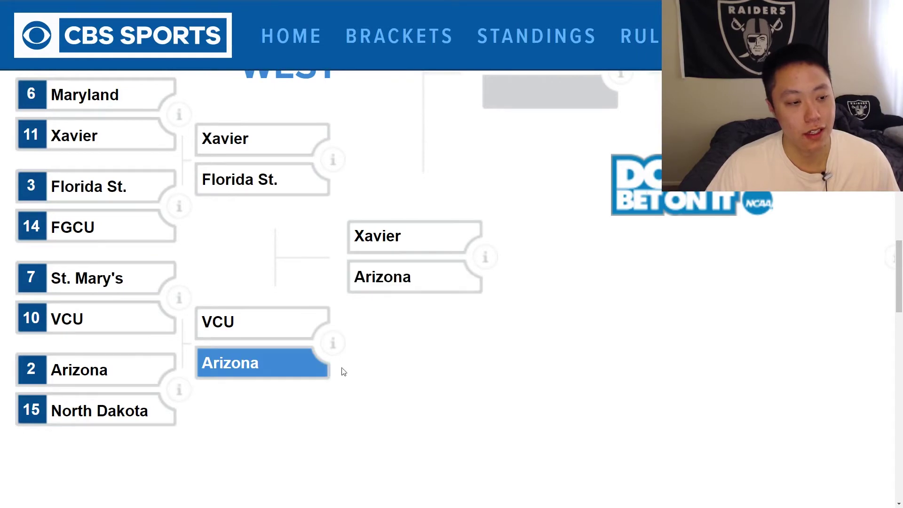
Step: Advance Gonzaga over W. Virginia and Arizona over Xavier into the West regional final
scroll(546, 393, up, 5)
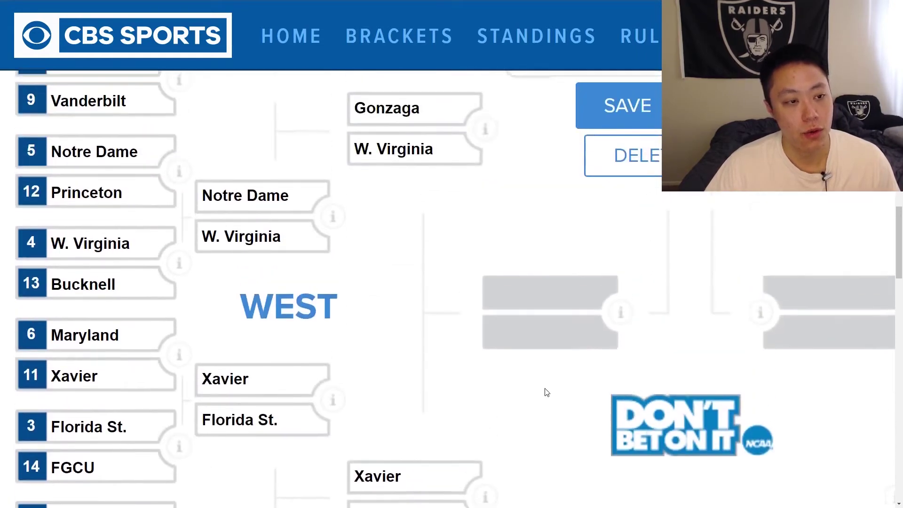
scroll(547, 393, up, 1)
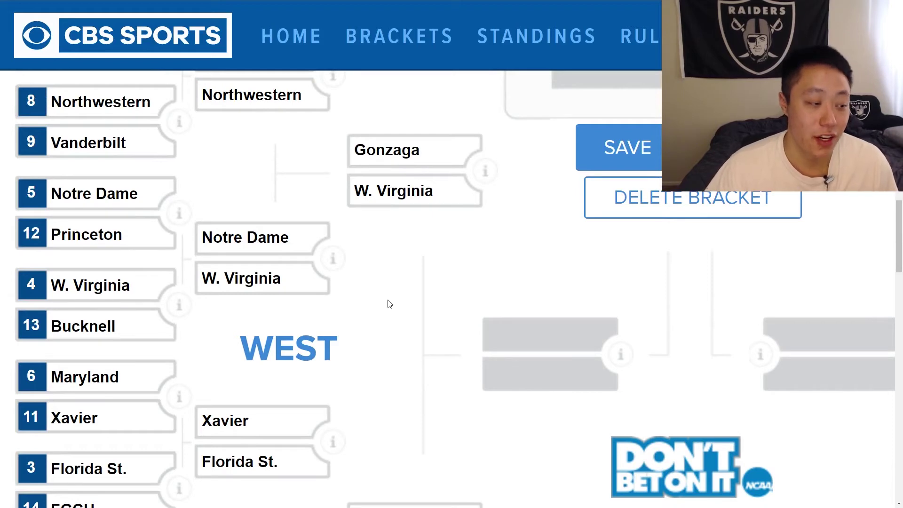
click(388, 155)
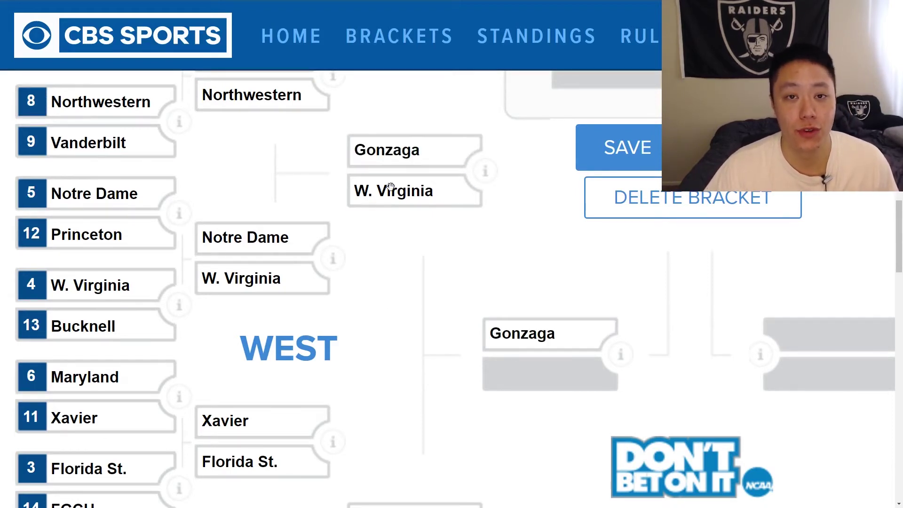
scroll(416, 313, down, 5)
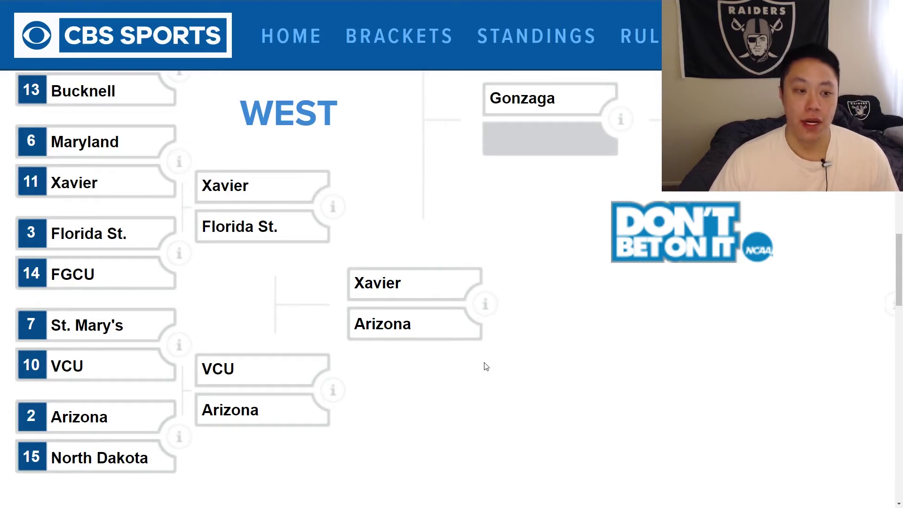
click(440, 331)
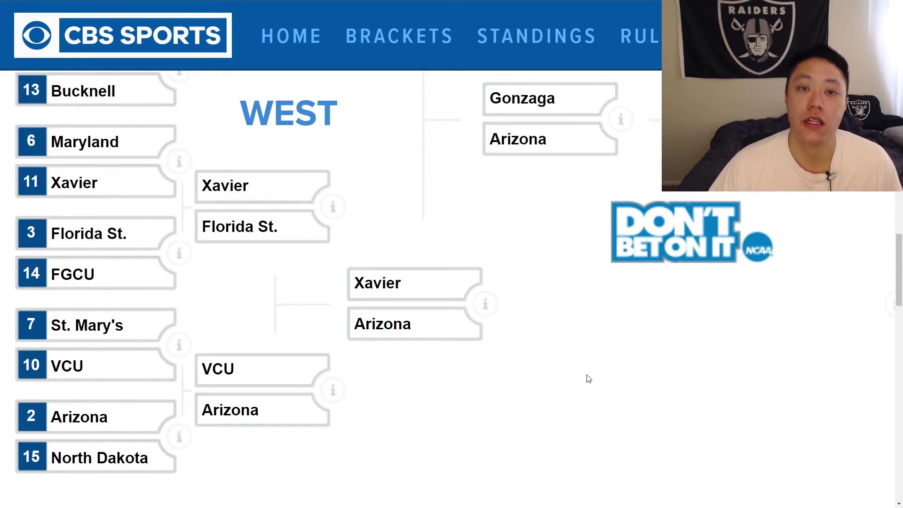
Step: Pick Kansas, Michigan St., Iowa St. and Purdue as first-round winners in the upper half of the Midwest region
scroll(588, 382, up, 3)
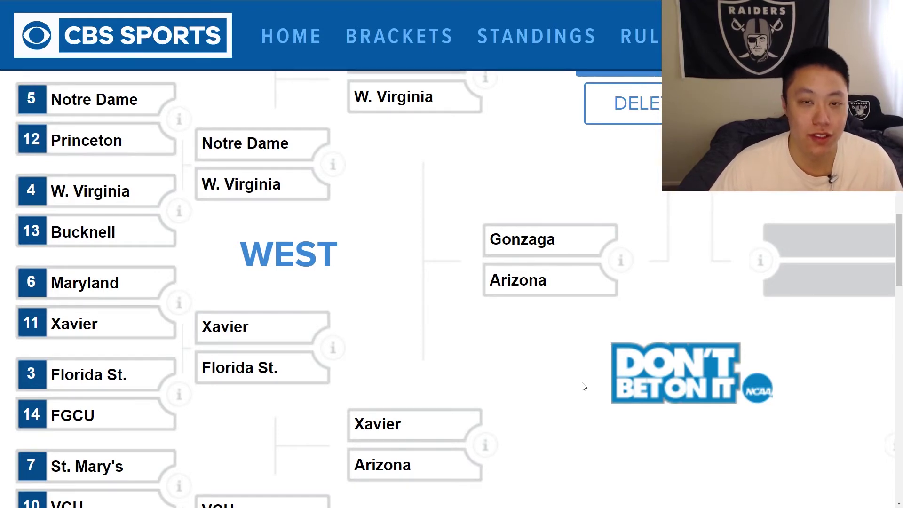
scroll(584, 387, up, 1)
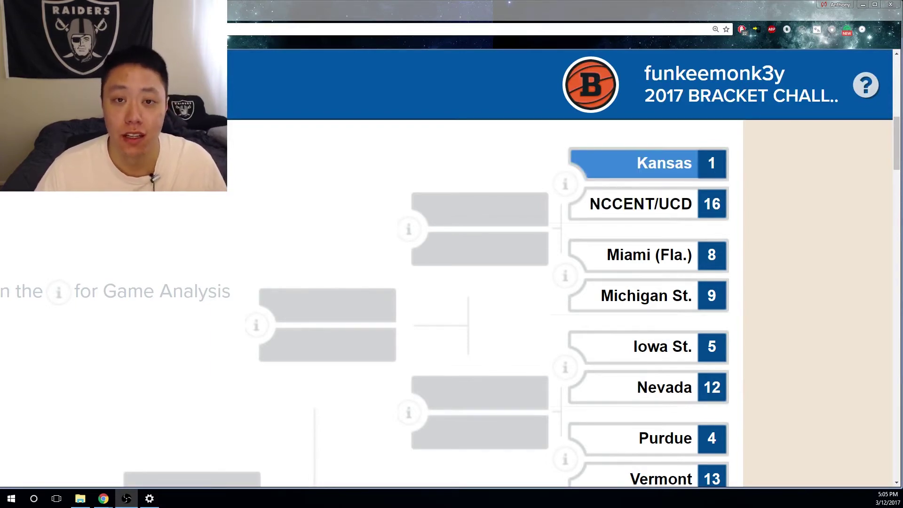
click(649, 164)
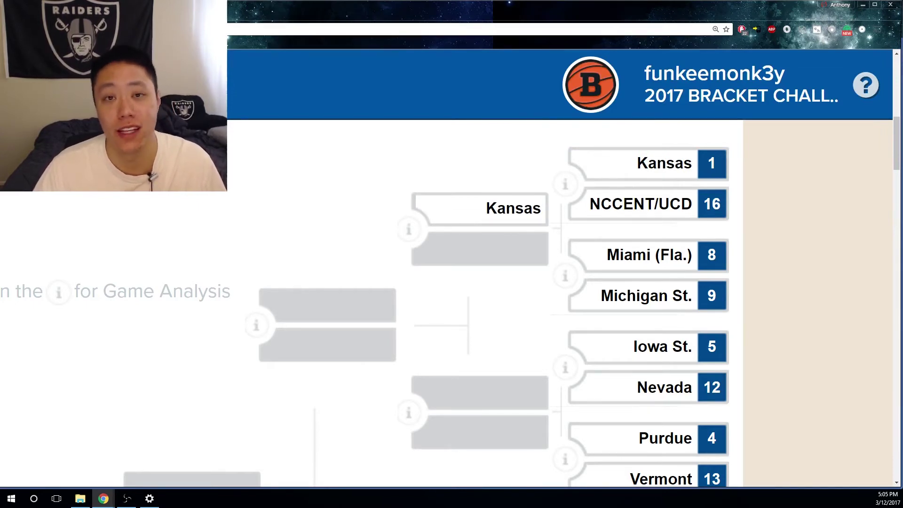
scroll(451, 303, down, 1)
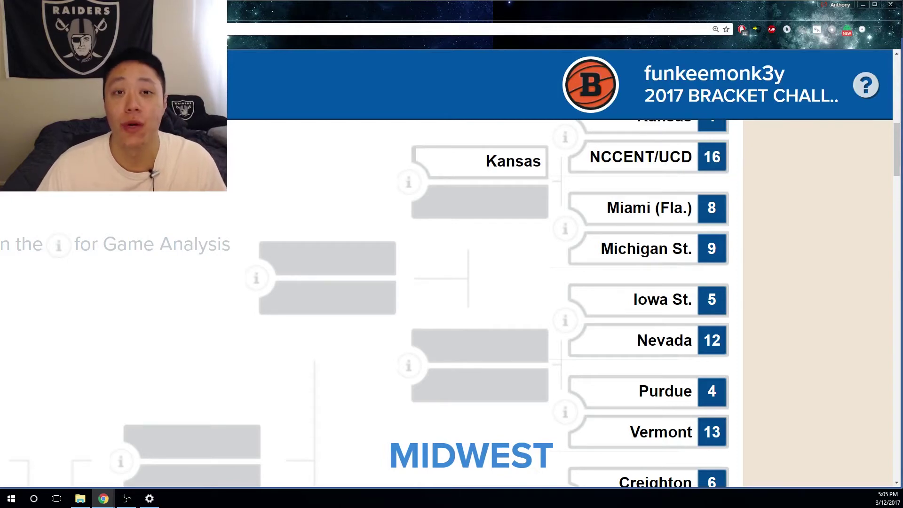
click(647, 248)
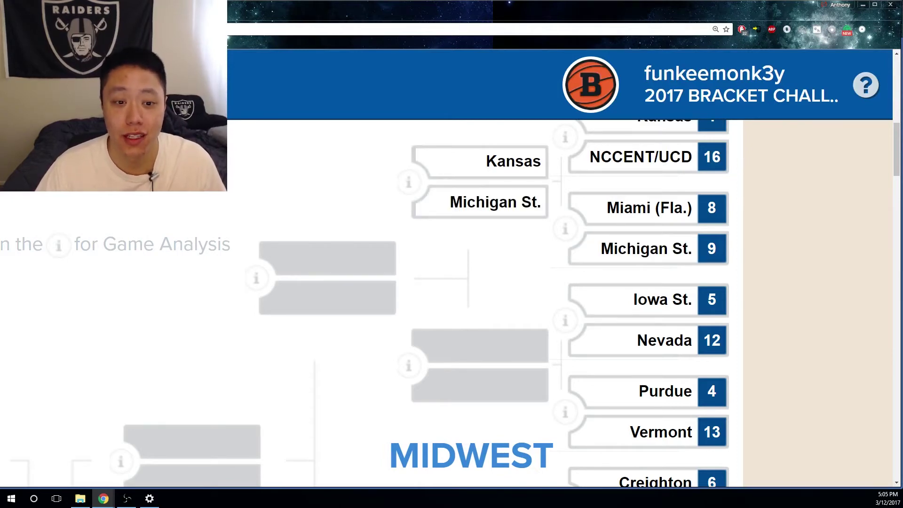
scroll(450, 303, down, 2)
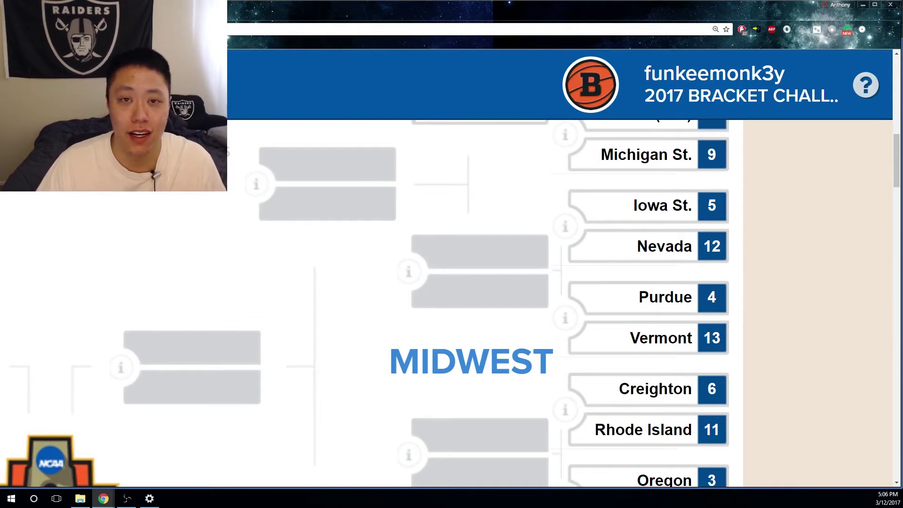
click(649, 205)
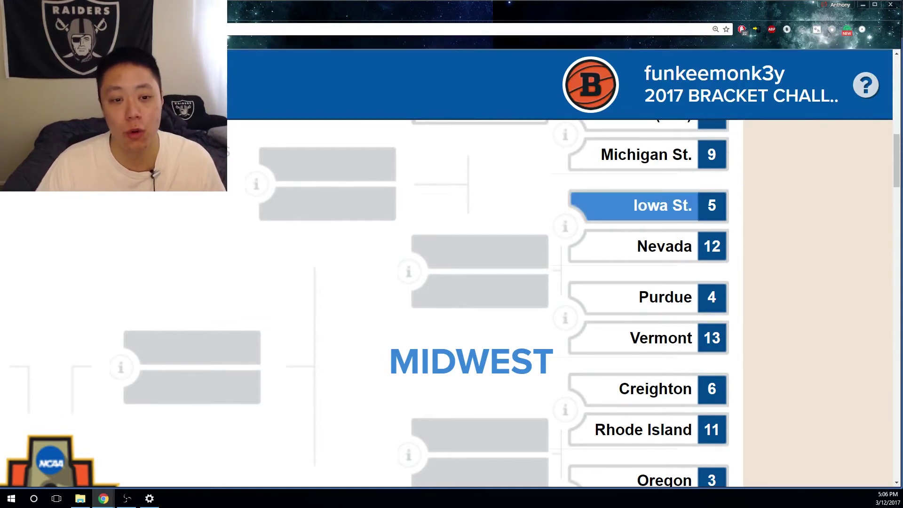
scroll(565, 301, down, 3)
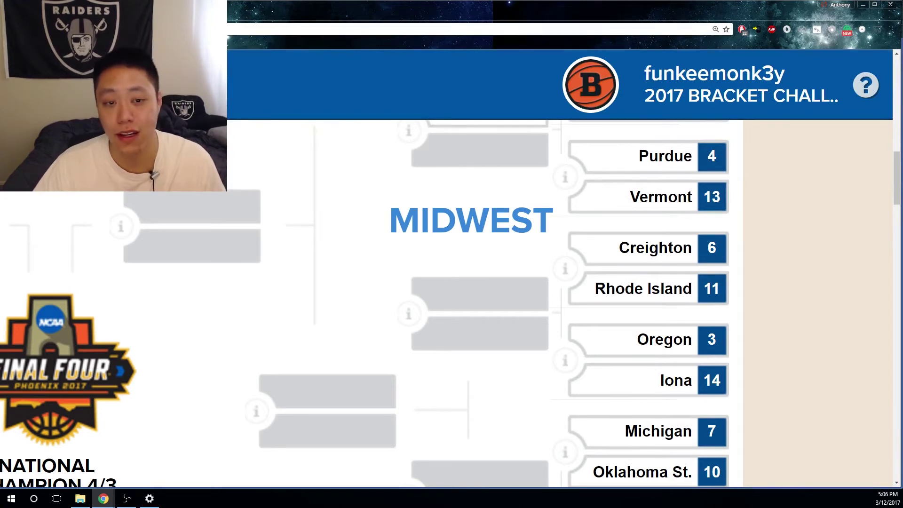
click(658, 156)
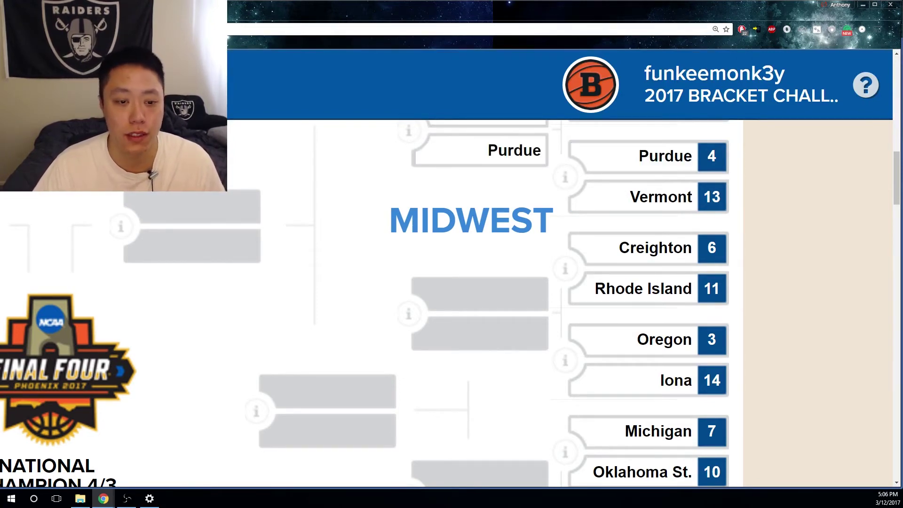
Step: Pick Rhode Island, Oregon, Oklahoma St. and Louisville as first-round winners in the lower half of the Midwest region
scroll(559, 301, down, 1)
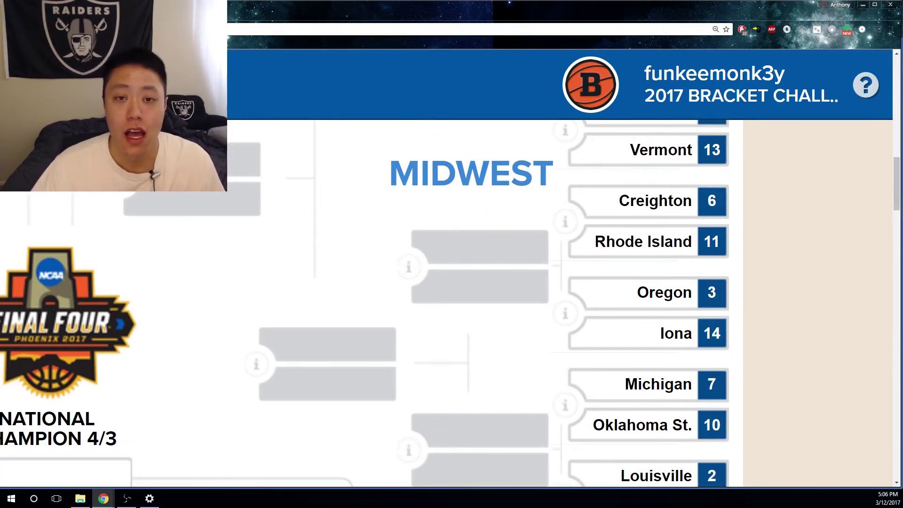
click(645, 242)
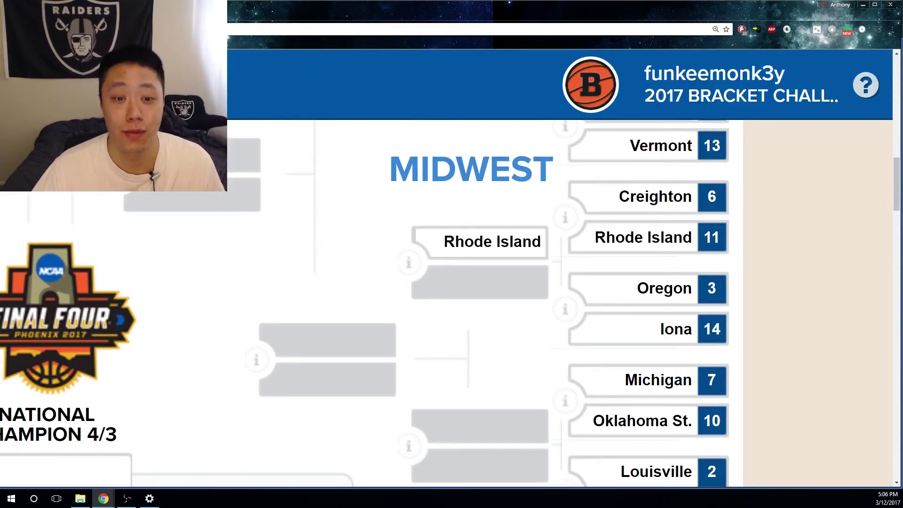
scroll(560, 304, down, 3)
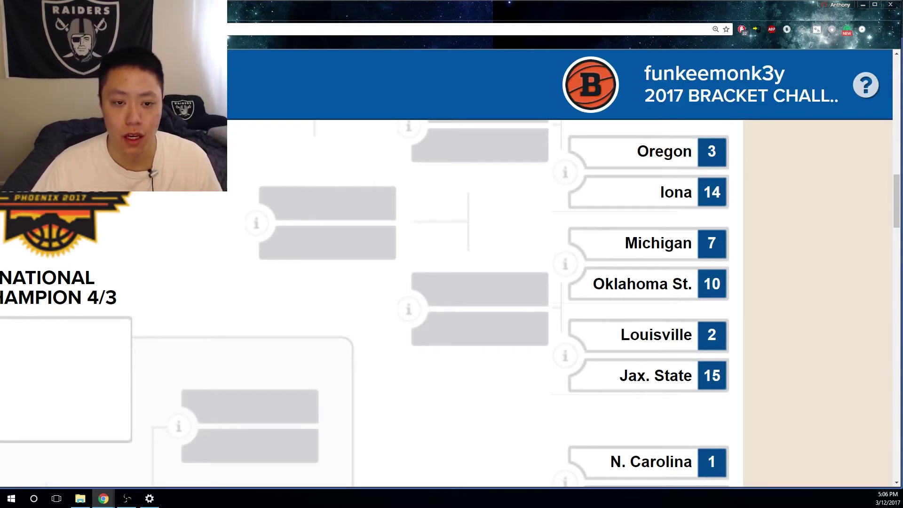
click(649, 152)
scroll(447, 303, down, 1)
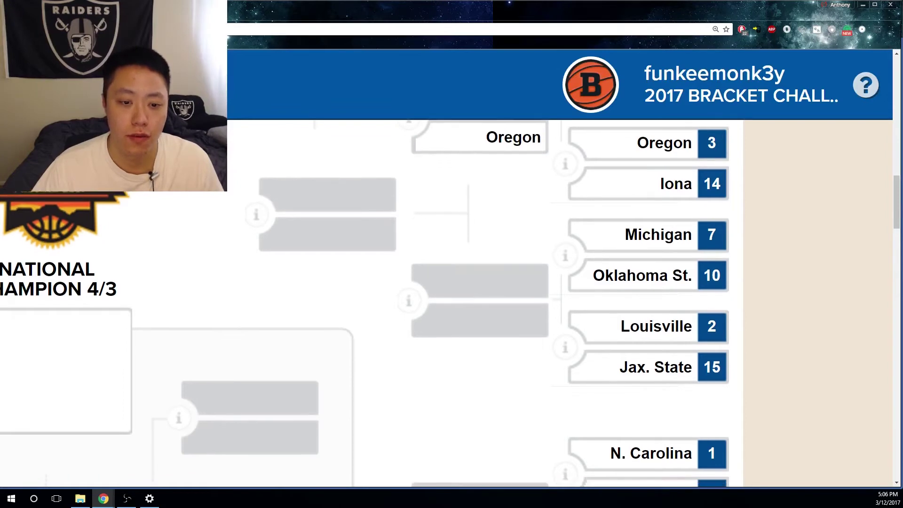
scroll(447, 304, up, 1)
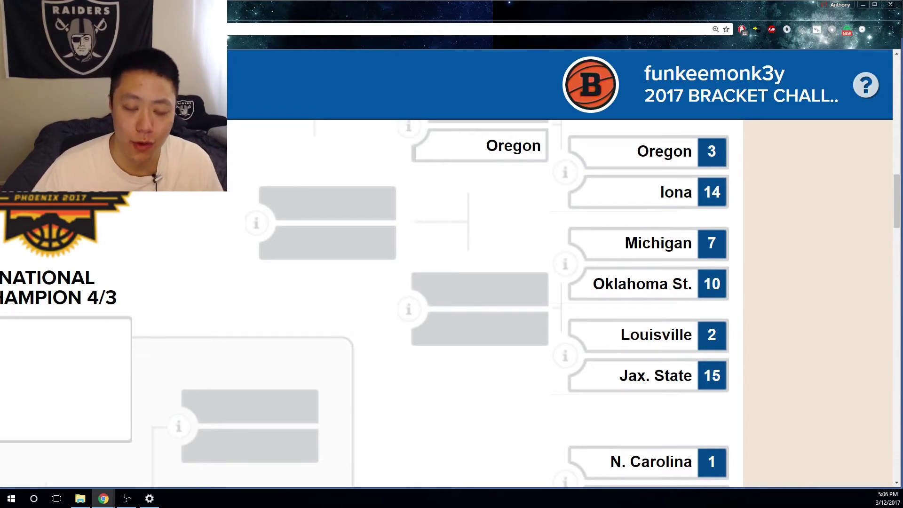
click(643, 283)
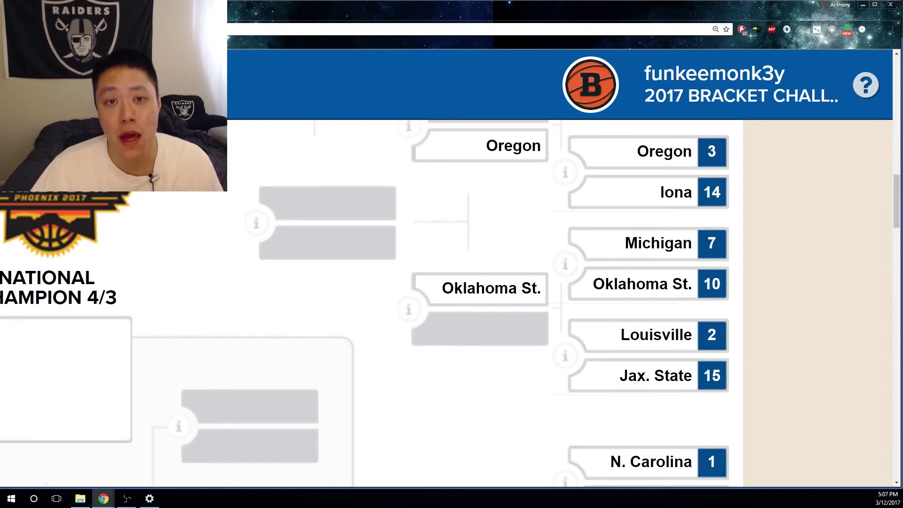
click(656, 335)
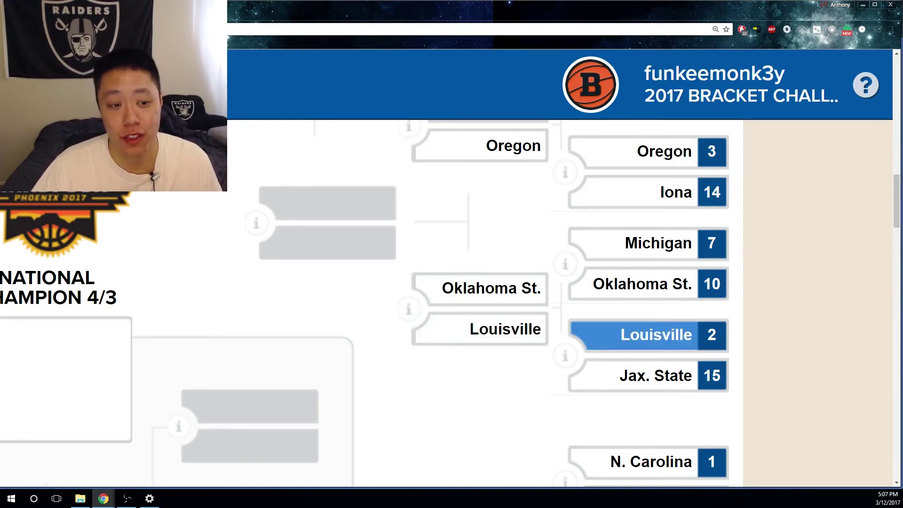
Step: Advance Kansas over Michigan St. and Purdue over Iowa St. in the Midwest region's second round
scroll(559, 301, up, 8)
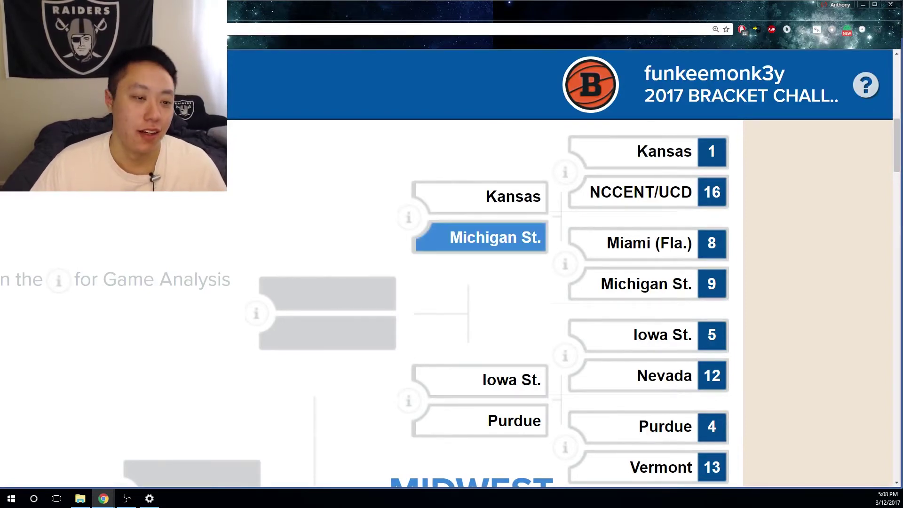
click(499, 197)
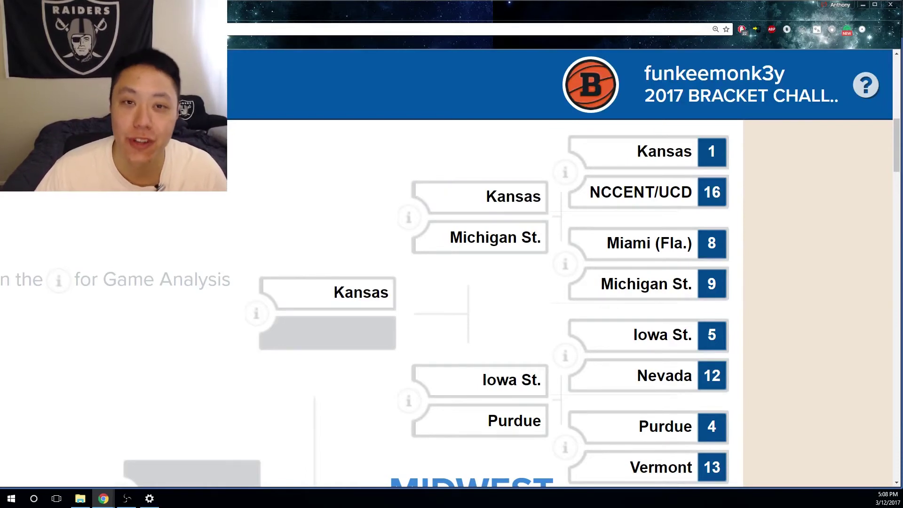
scroll(560, 301, down, 1)
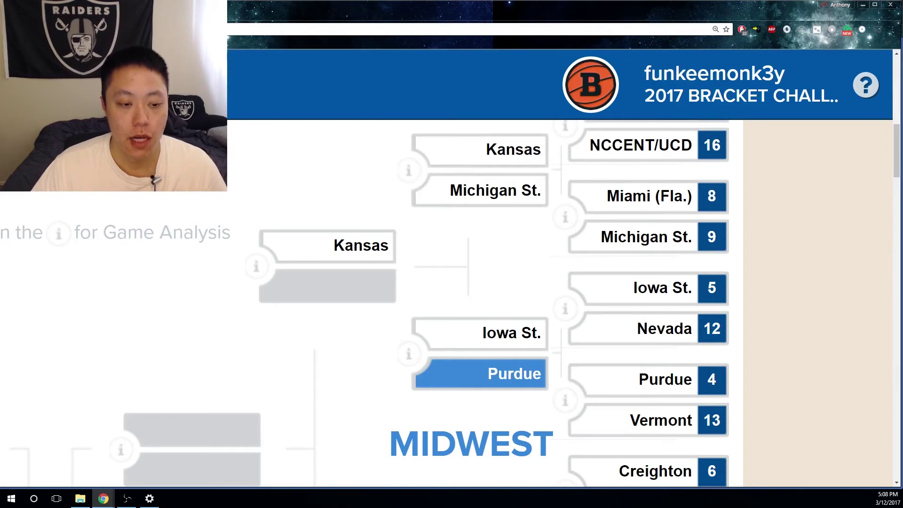
click(479, 374)
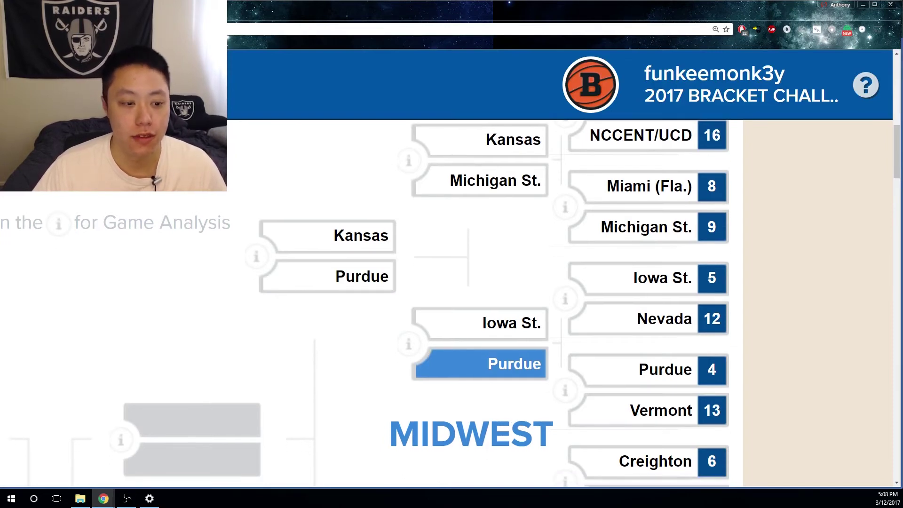
Step: Advance Oregon over Rhode Island and Louisville over Oklahoma St. in the Midwest region's second round
scroll(480, 373, down, 5)
scroll(560, 301, down, 1)
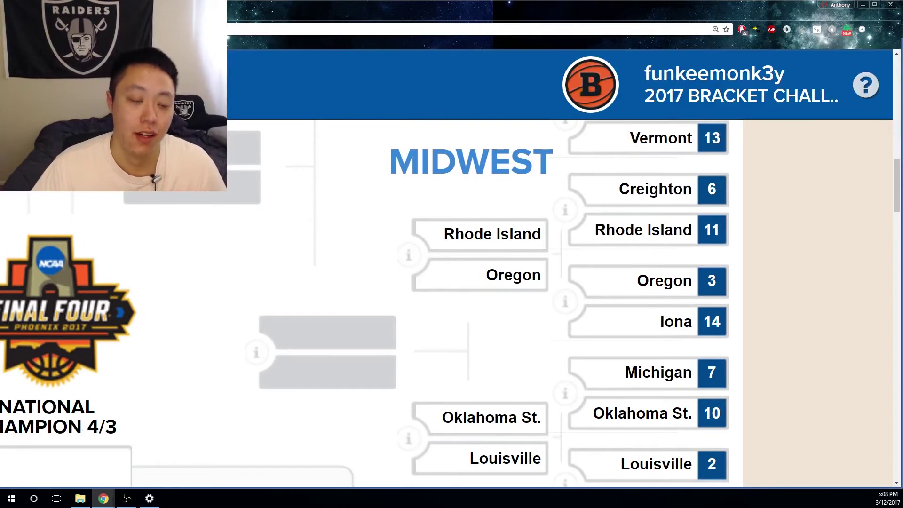
click(480, 275)
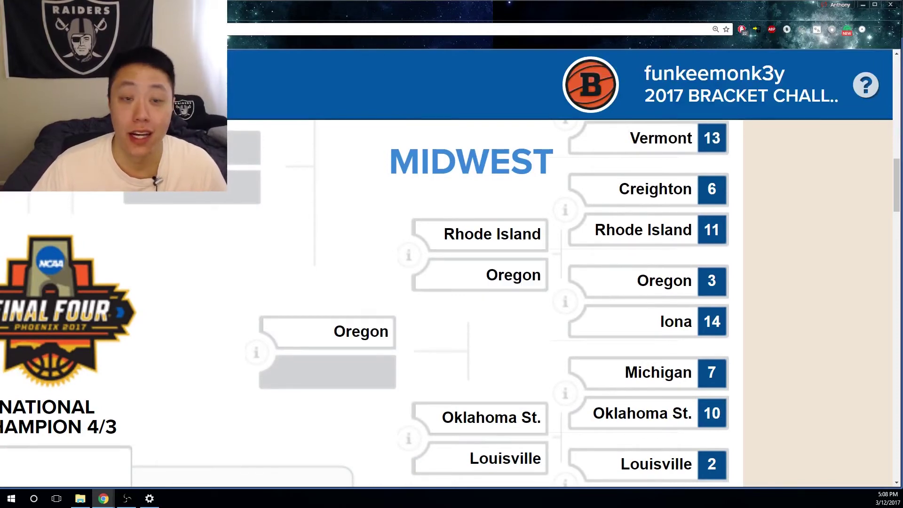
scroll(480, 301, down, 1)
scroll(480, 301, down, 1)
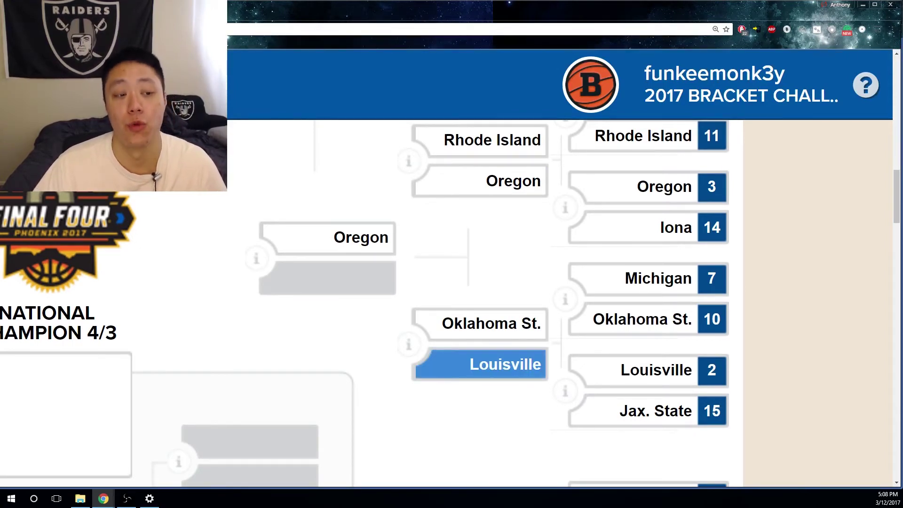
click(480, 364)
Step: Advance Kansas over Purdue and Oregon over Louisville into the Midwest regional final
scroll(480, 325, down, 4)
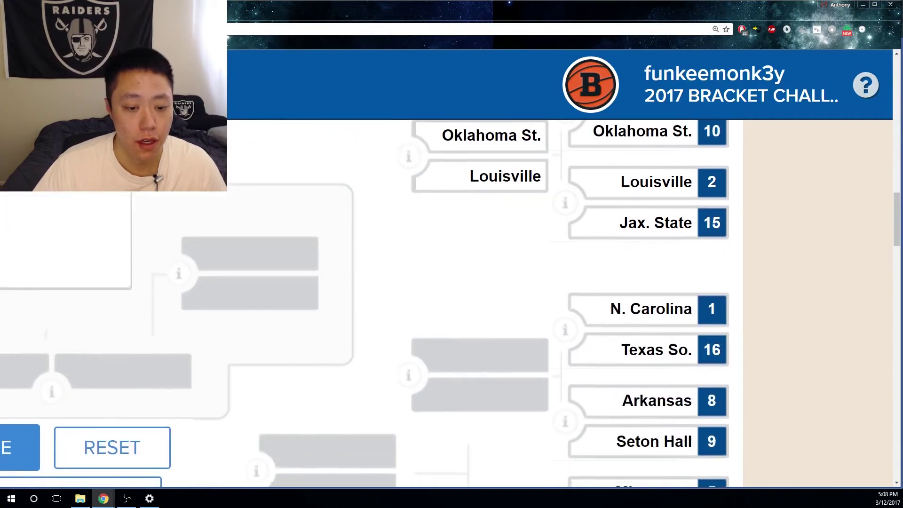
scroll(480, 324, up, 10)
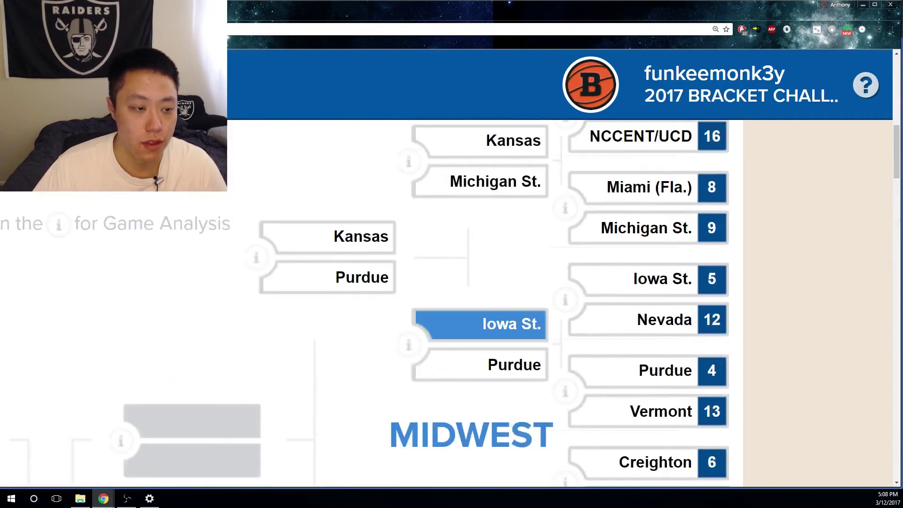
scroll(480, 324, down, 2)
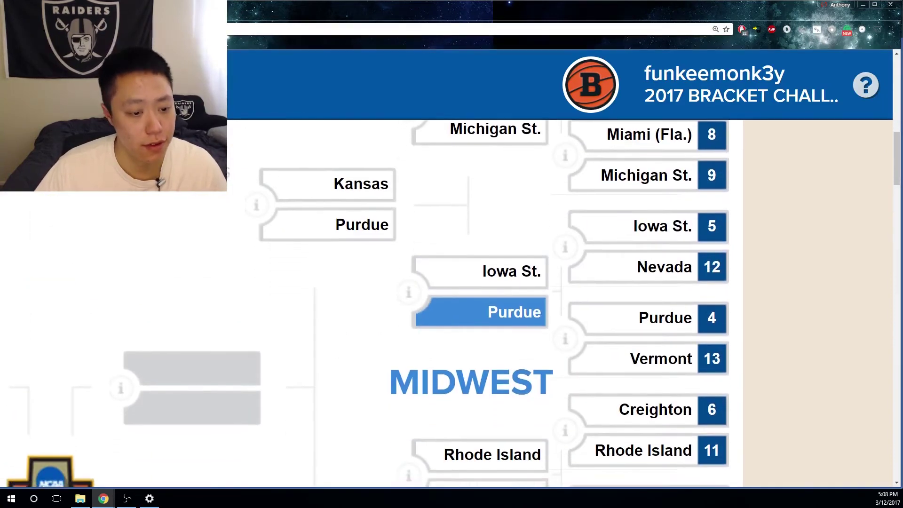
scroll(480, 325, up, 1)
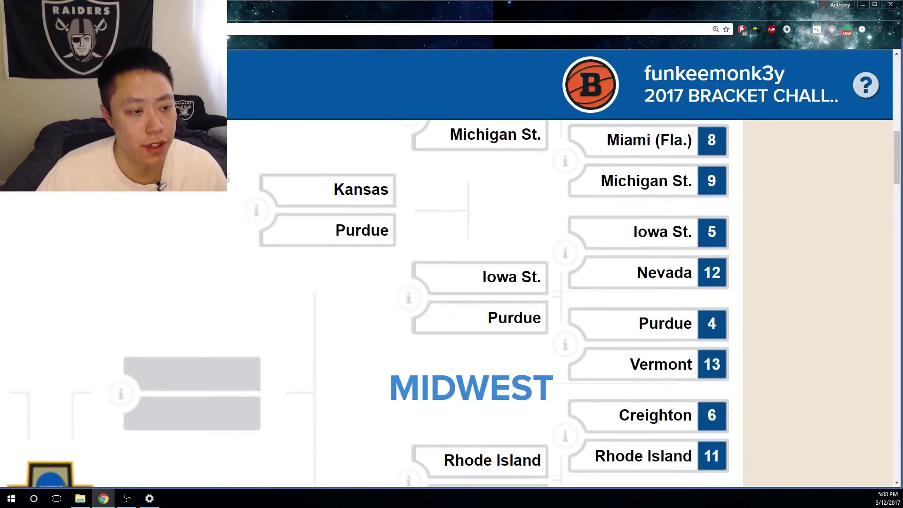
scroll(480, 304, down, 3)
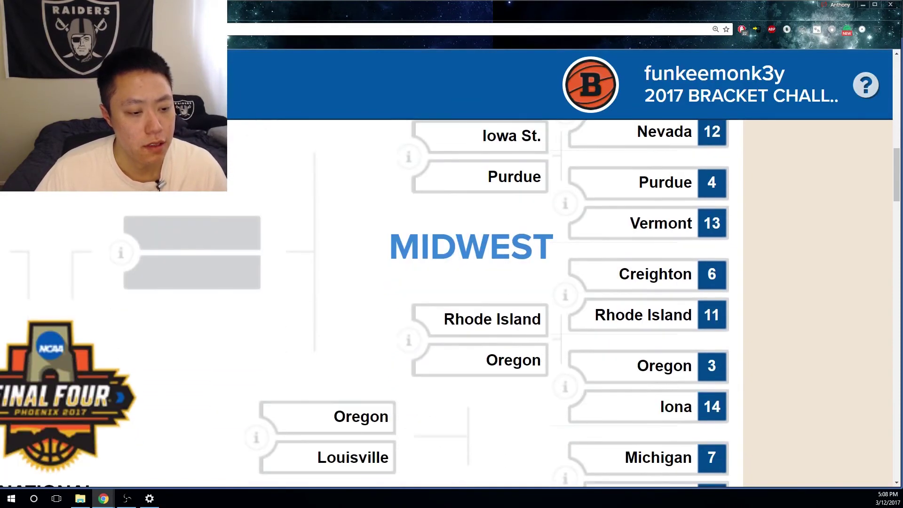
scroll(480, 304, up, 3)
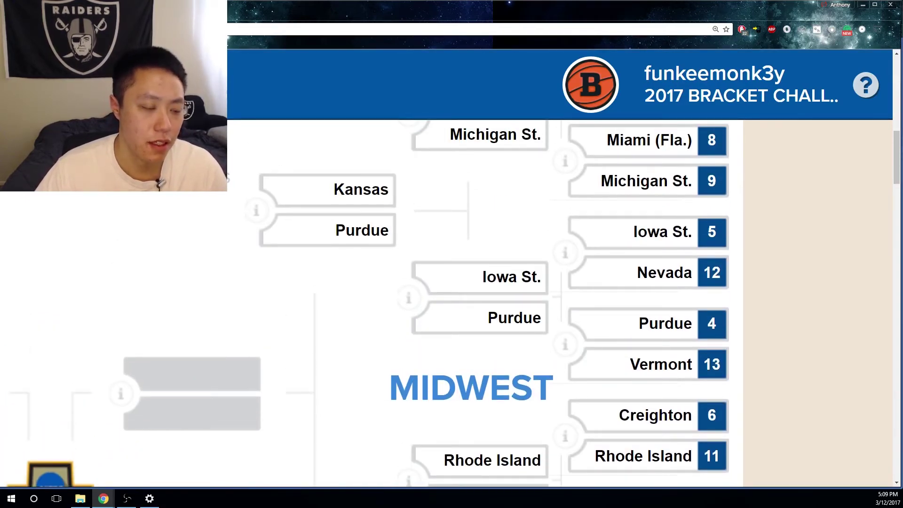
click(361, 190)
scroll(480, 278, down, 3)
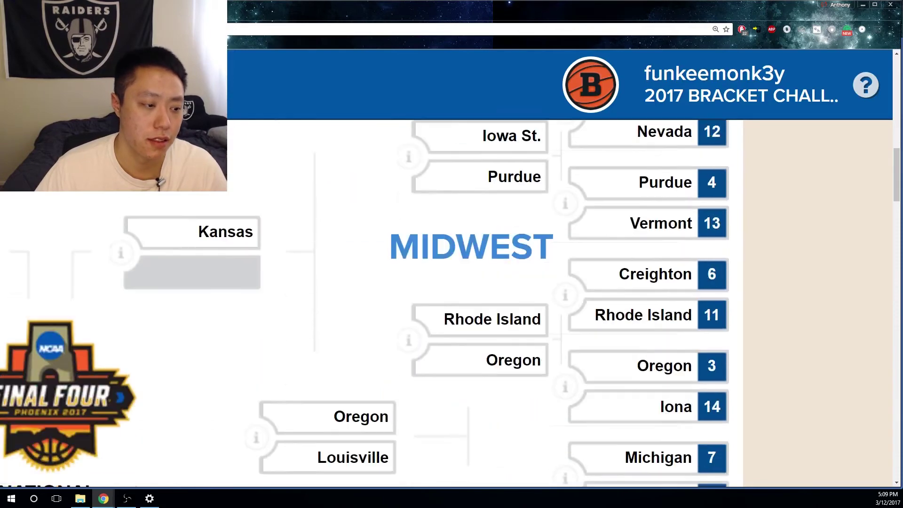
scroll(480, 304, down, 1)
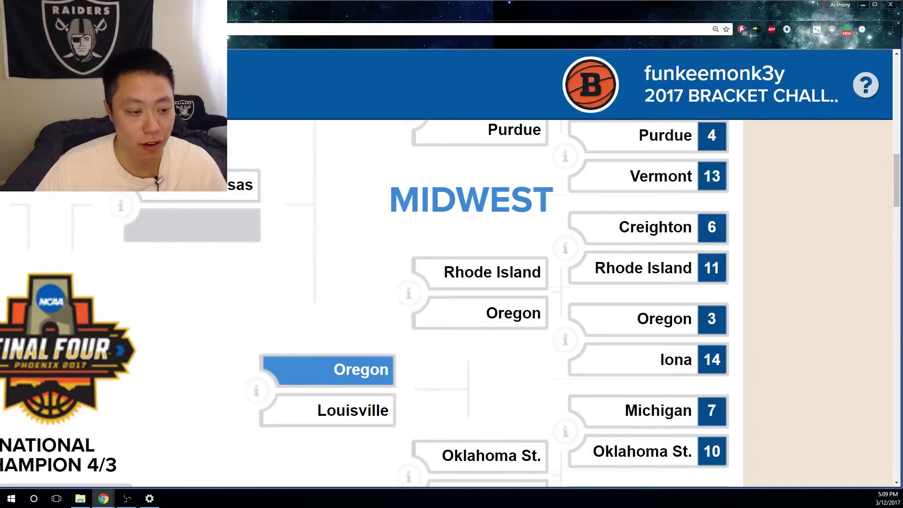
click(339, 370)
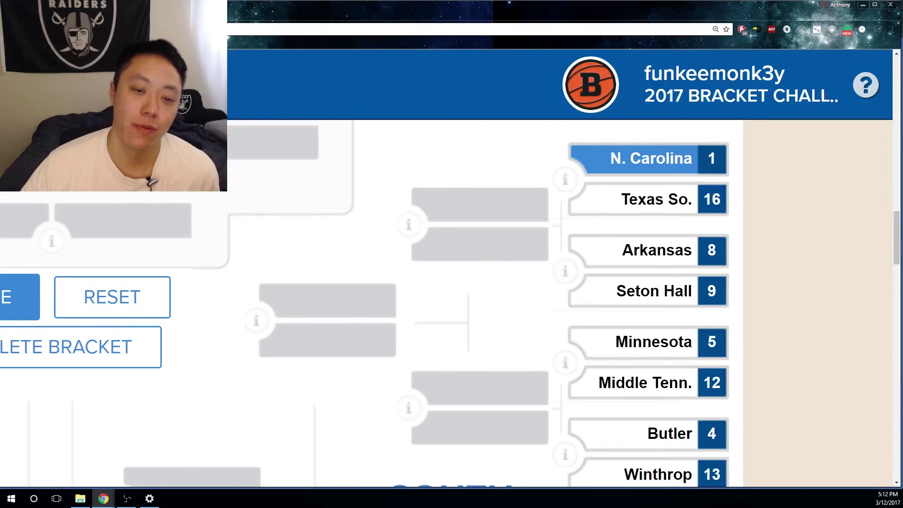
Step: Pick N. Carolina, Arkansas, Middle Tenn. and Butler as first-round winners in the upper half of the South region
click(649, 158)
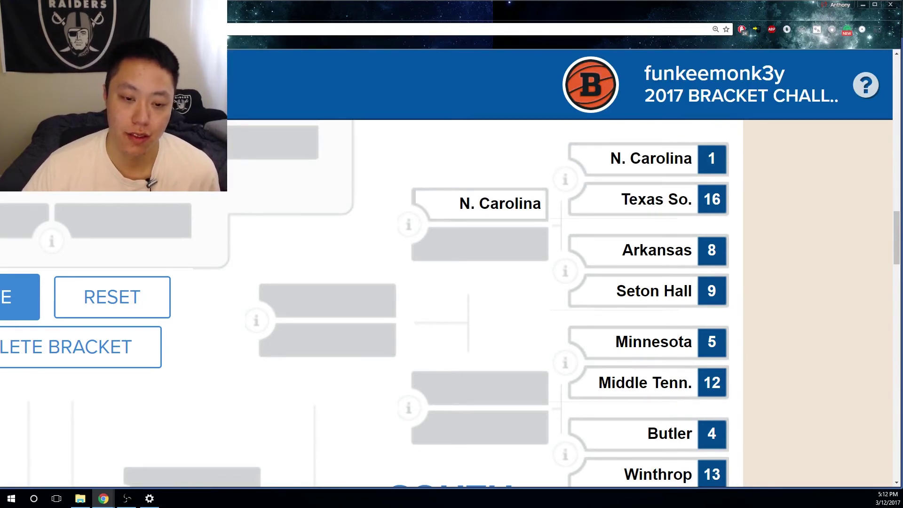
click(656, 250)
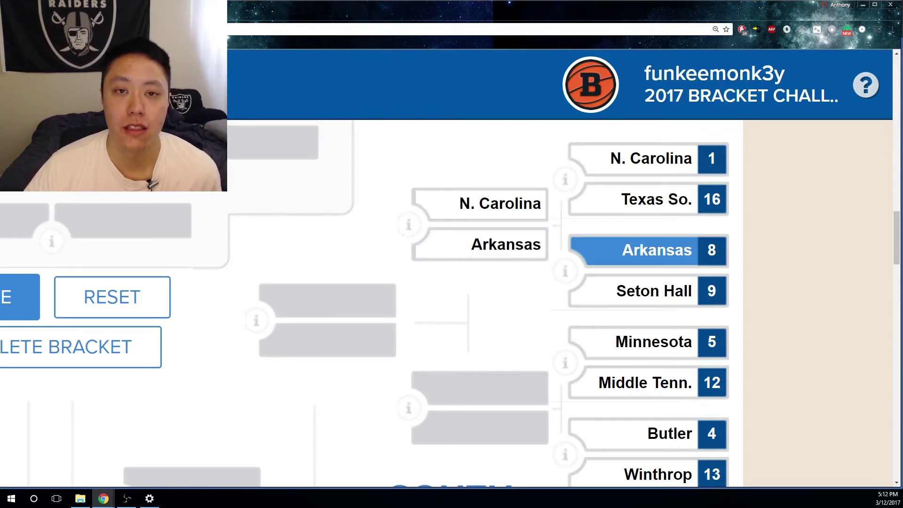
scroll(565, 301, down, 2)
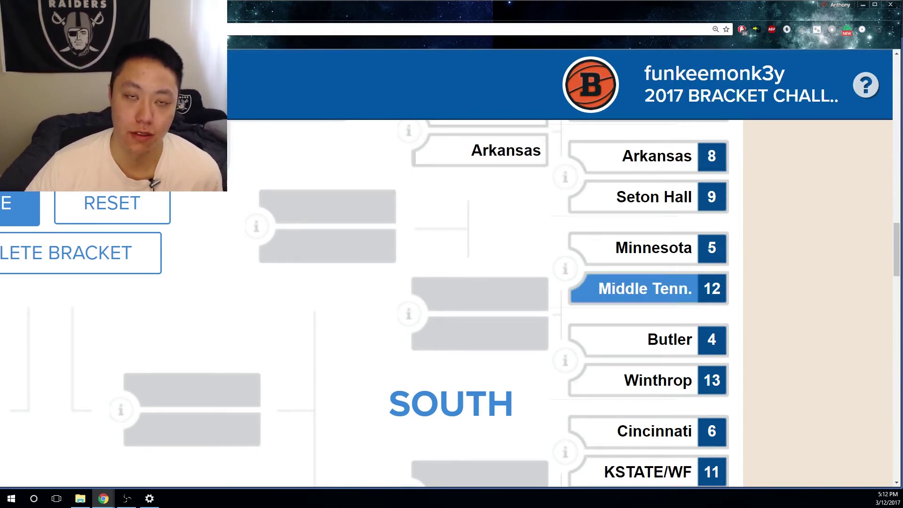
click(645, 288)
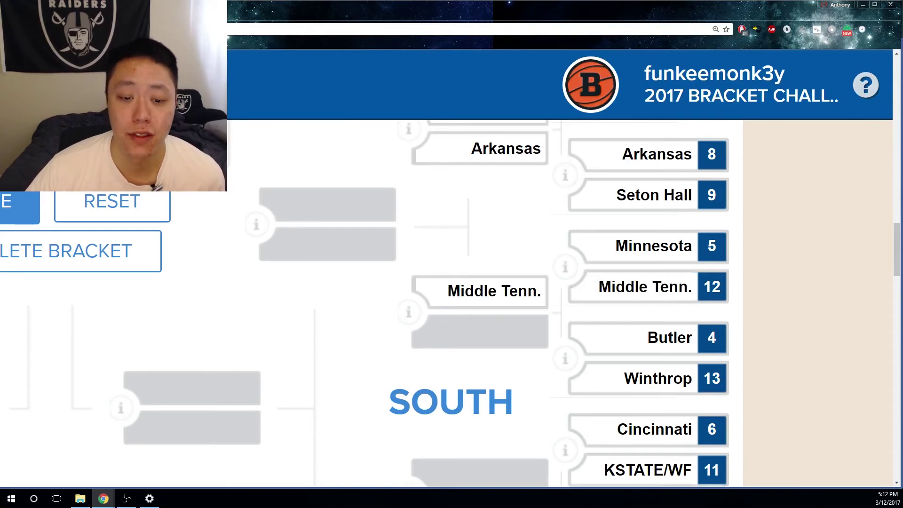
scroll(645, 289, down, 1)
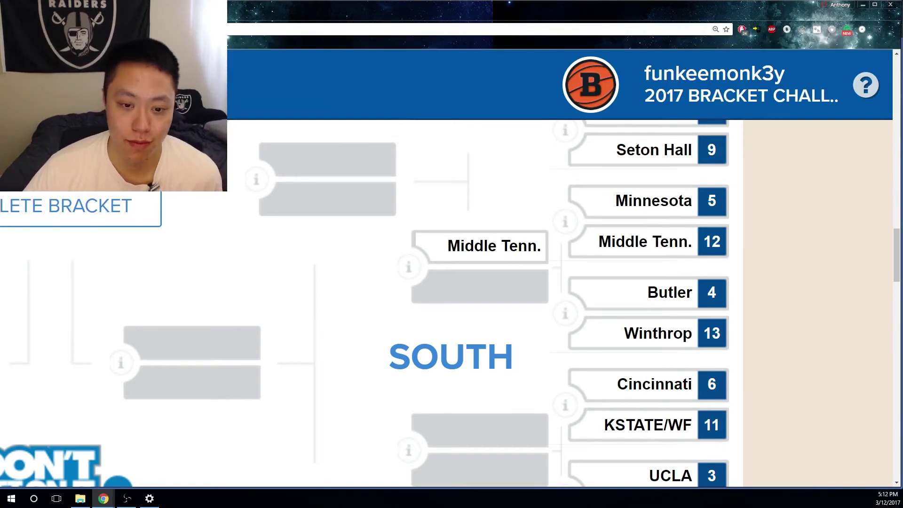
click(649, 293)
Step: Pick KSTATE/WF, UCLA, Dayton and Kentucky as first-round winners in the lower half of the South region
scroll(450, 303, down, 3)
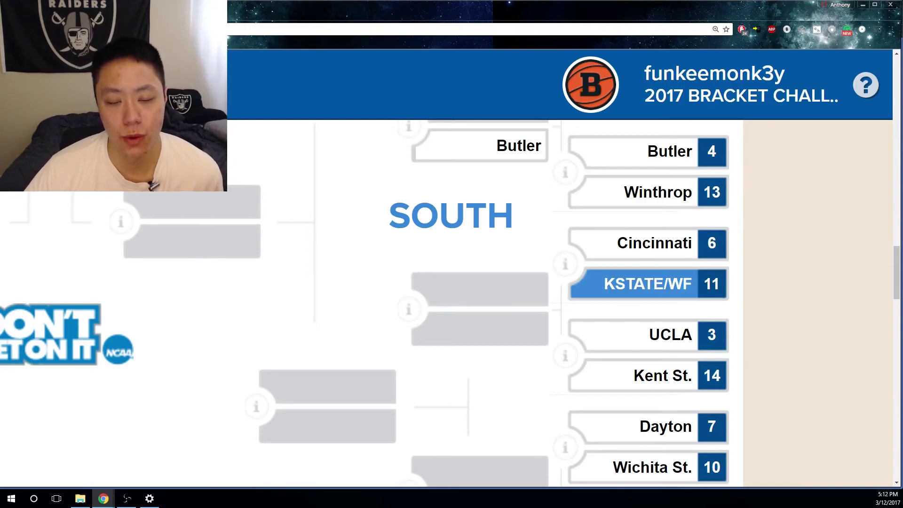
click(648, 284)
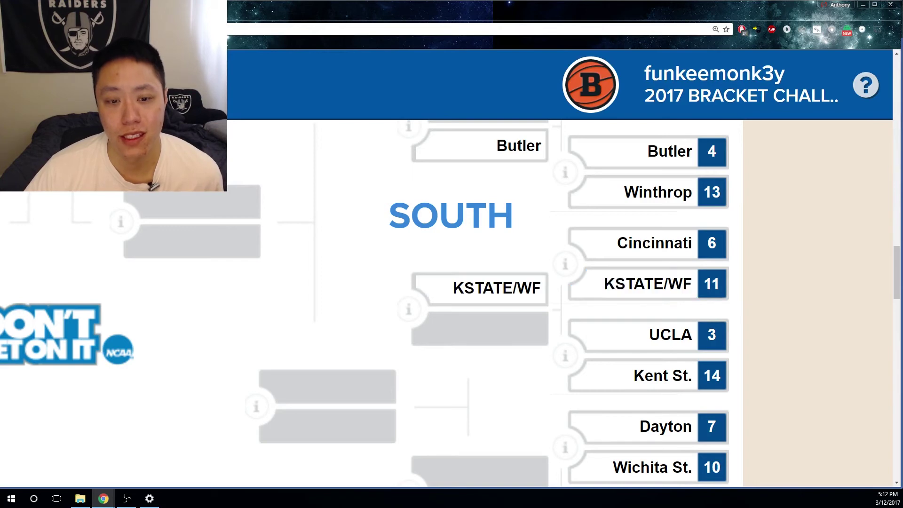
scroll(560, 302, down, 2)
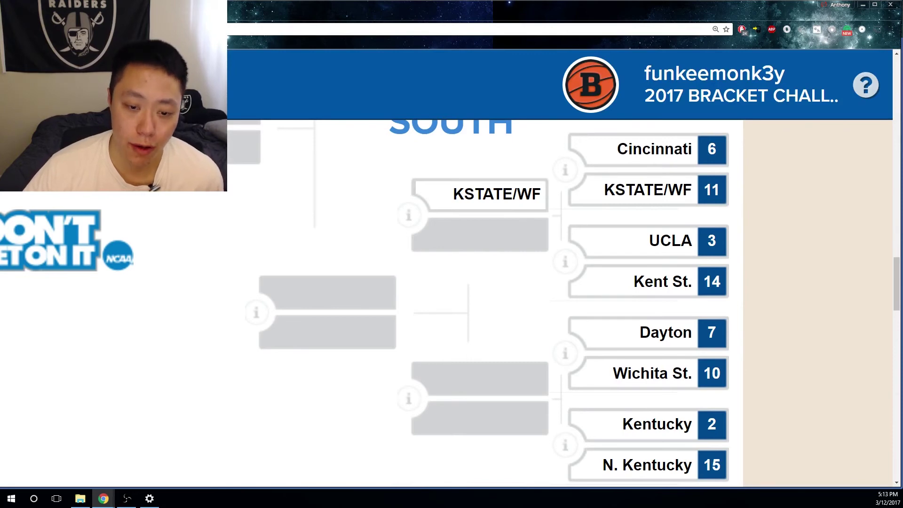
click(654, 241)
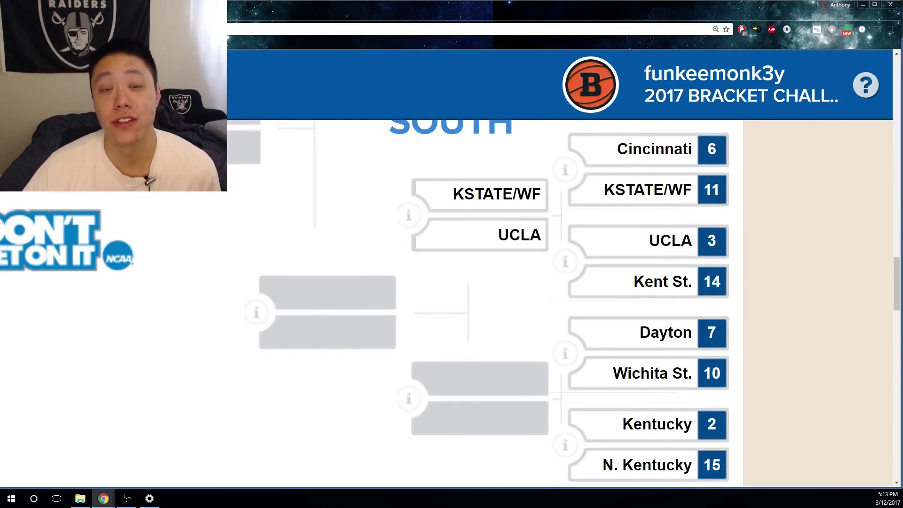
scroll(565, 302, down, 2)
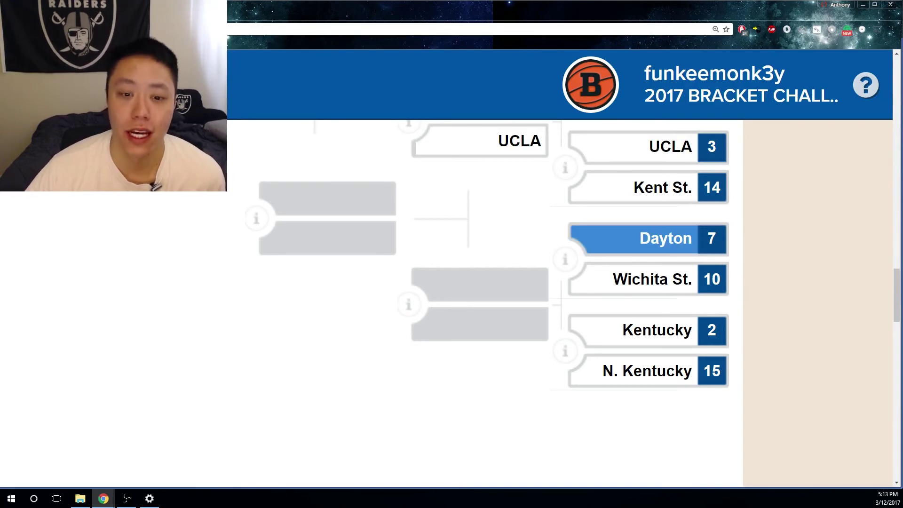
click(665, 239)
scroll(666, 239, down, 1)
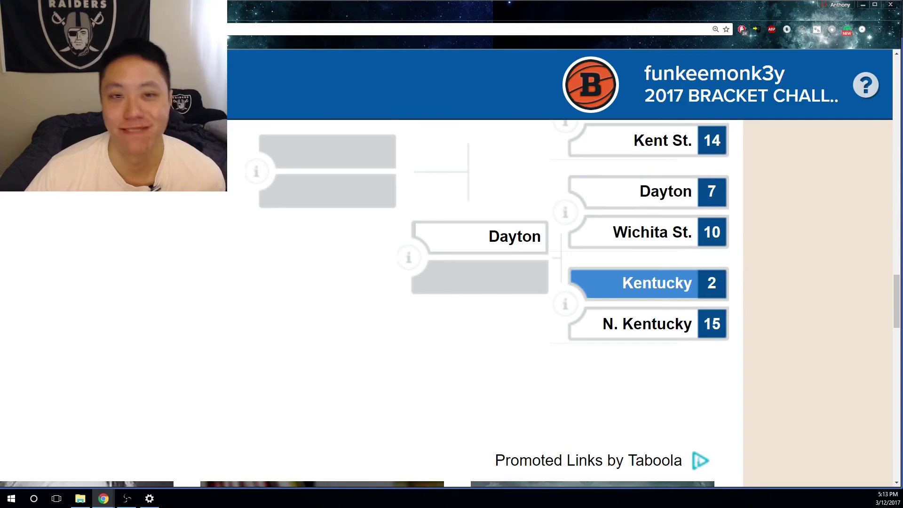
click(659, 283)
Step: Advance N. Carolina over Arkansas and Butler over Middle Tenn. in the South region's second round
scroll(478, 303, up, 10)
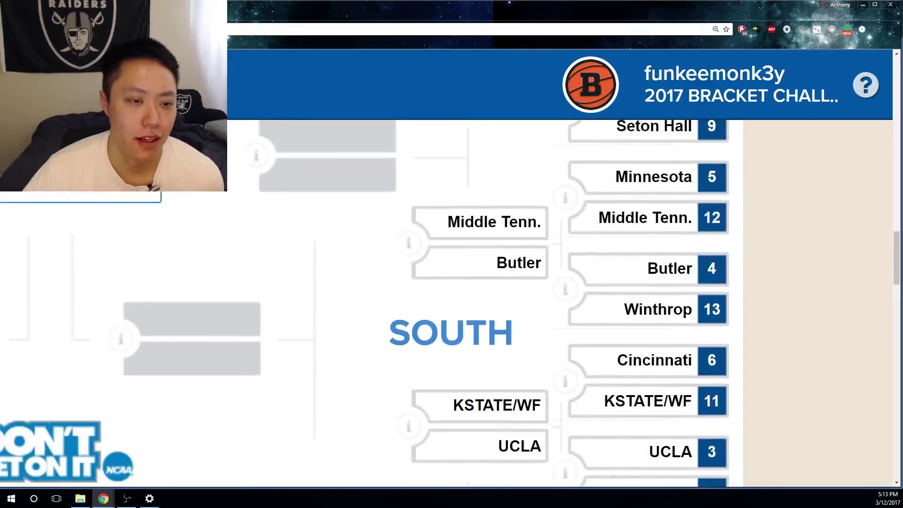
scroll(479, 303, up, 1)
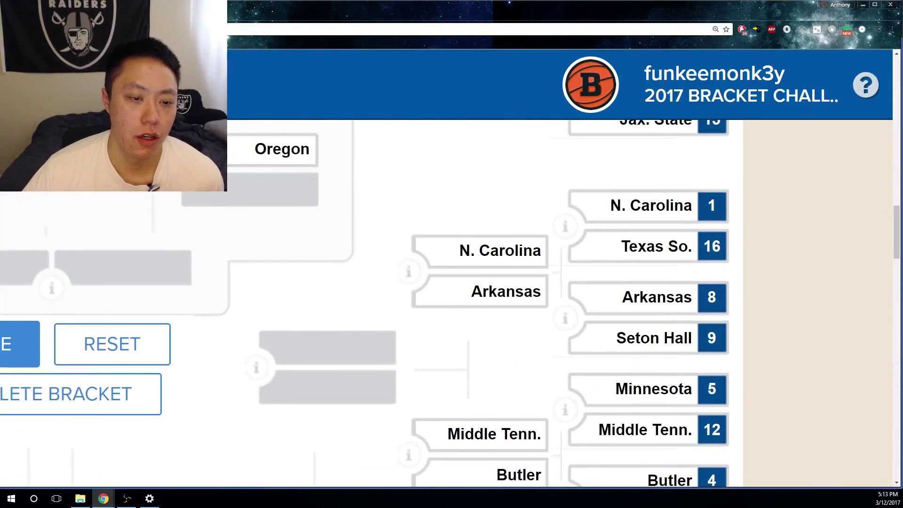
scroll(478, 304, down, 1)
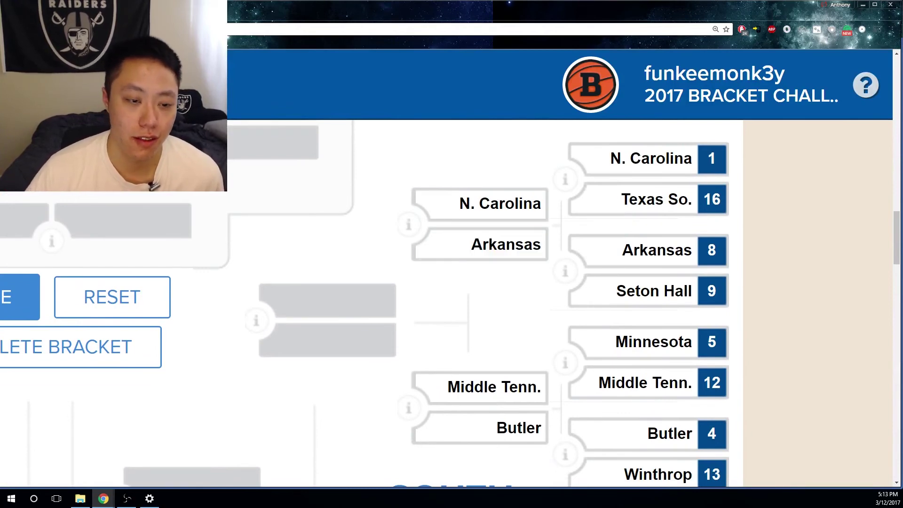
click(478, 203)
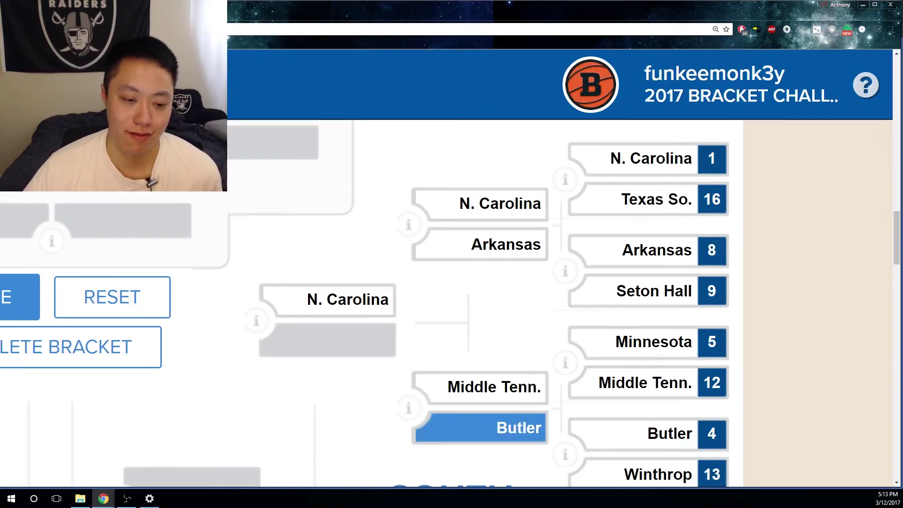
click(480, 428)
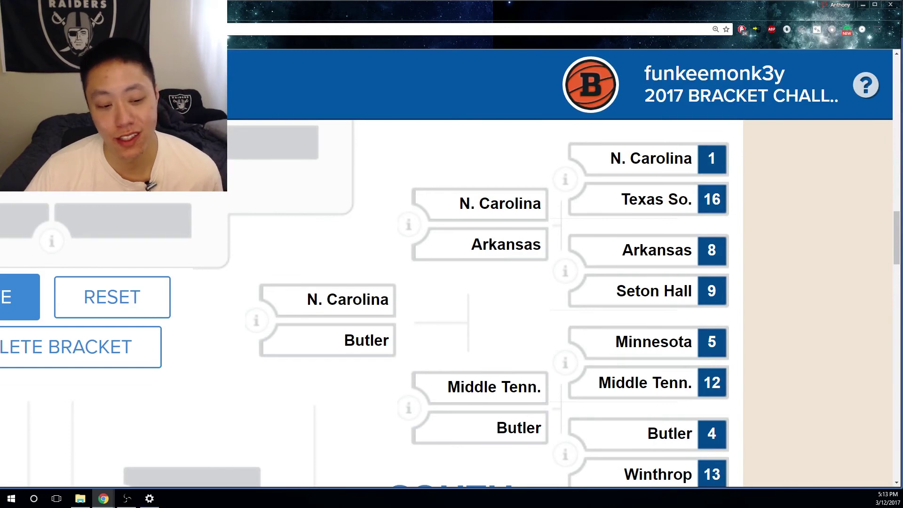
Step: Advance UCLA over KSTATE/WF and Kentucky over Dayton in the South region's second round
scroll(480, 377, down, 2)
scroll(480, 330, down, 4)
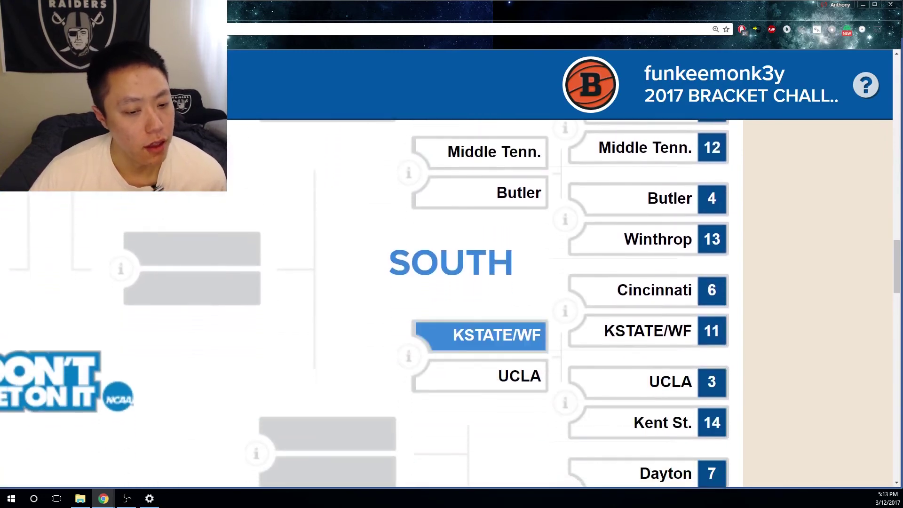
scroll(480, 329, down, 1)
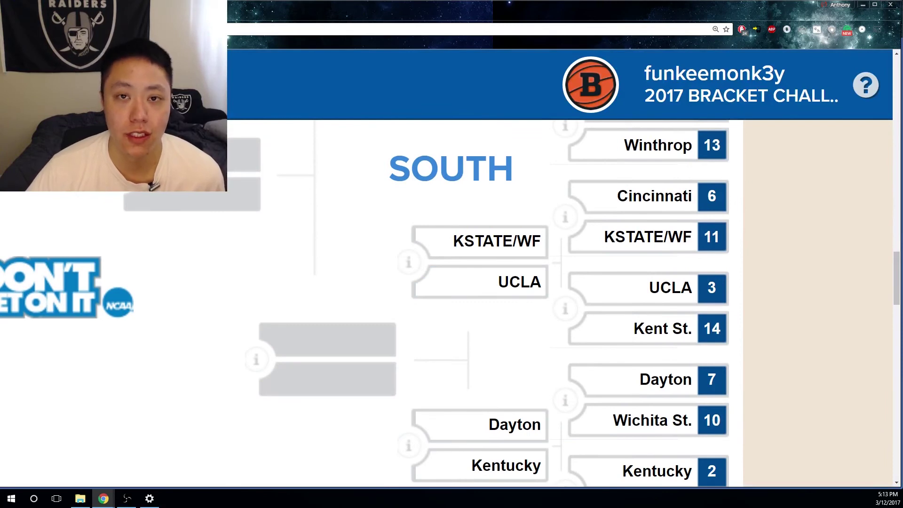
click(480, 282)
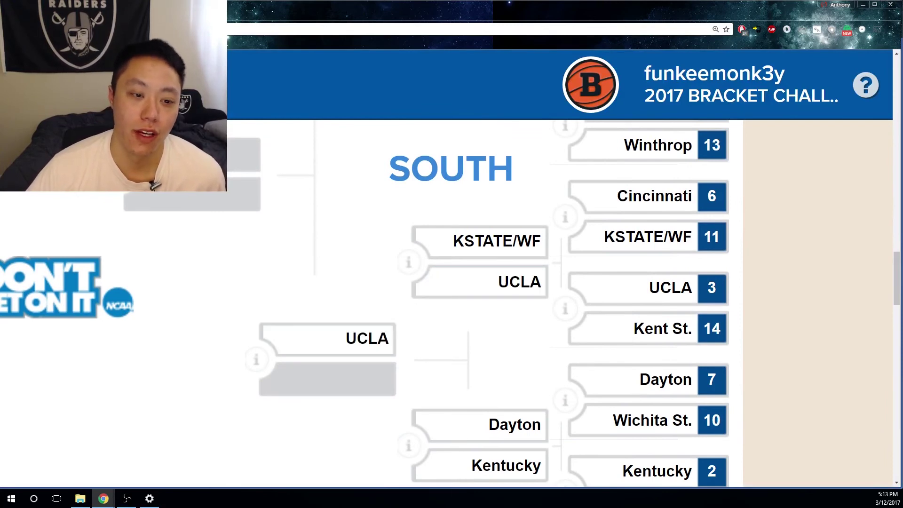
scroll(480, 331, down, 2)
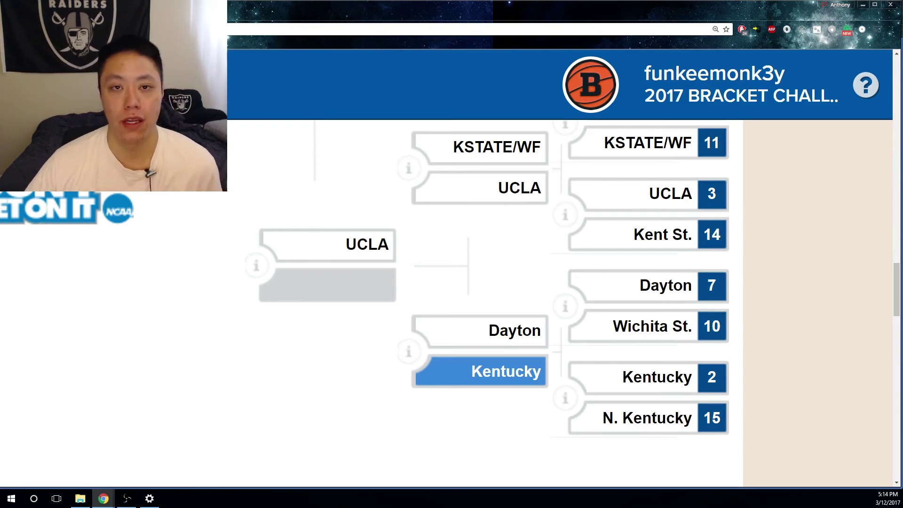
click(480, 371)
Step: Advance Butler over N. Carolina into the South regional final
scroll(480, 329, up, 2)
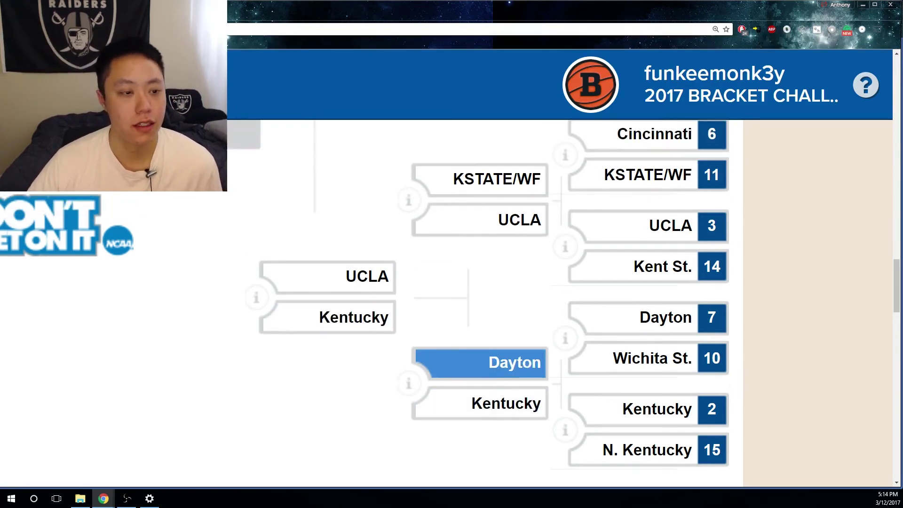
scroll(480, 372, up, 5)
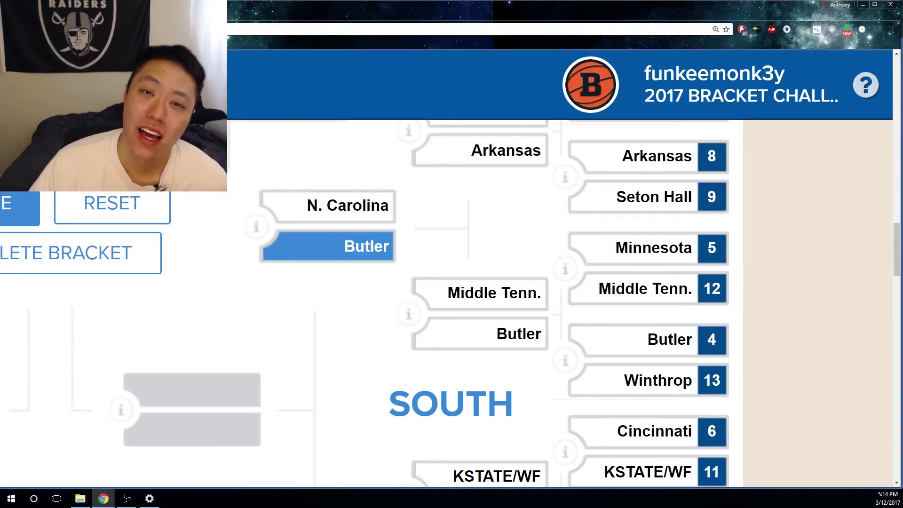
click(330, 246)
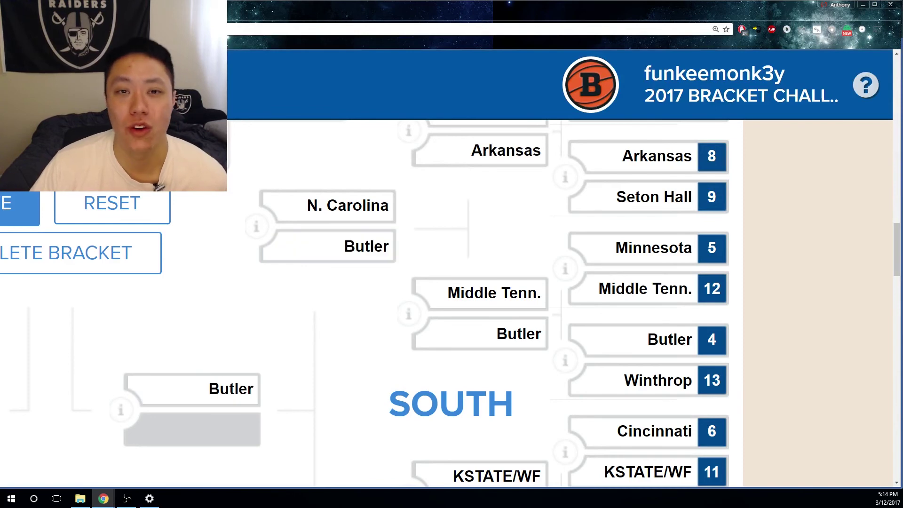
Step: Advance UCLA over Kentucky into the South regional final against Butler
scroll(329, 246, down, 4)
scroll(452, 302, down, 1)
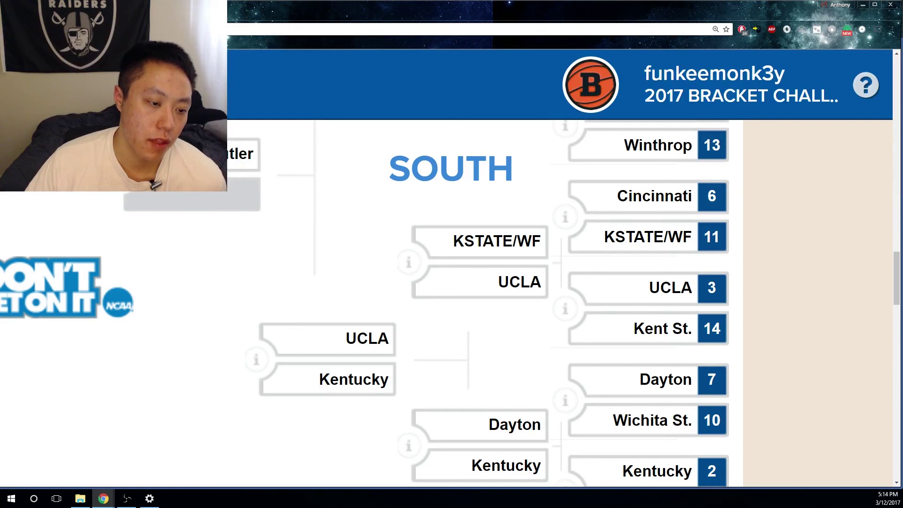
click(339, 340)
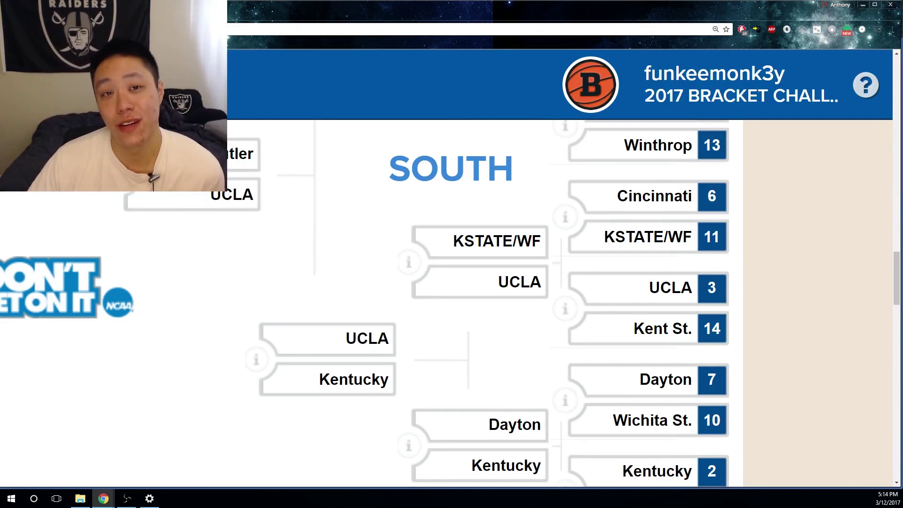
Step: Advance Duke over Arizona and UCLA over Oregon in the Final Four, and pick Duke as national champion
scroll(450, 304, up, 3)
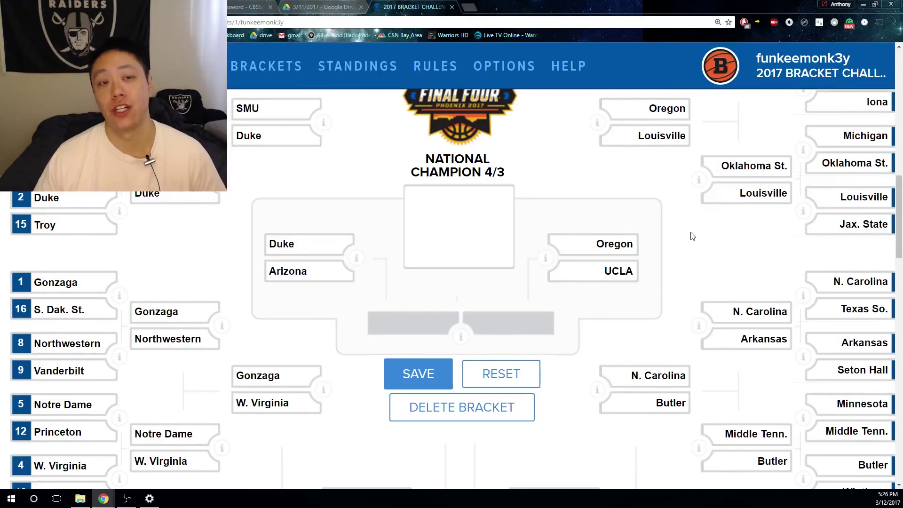
click(327, 254)
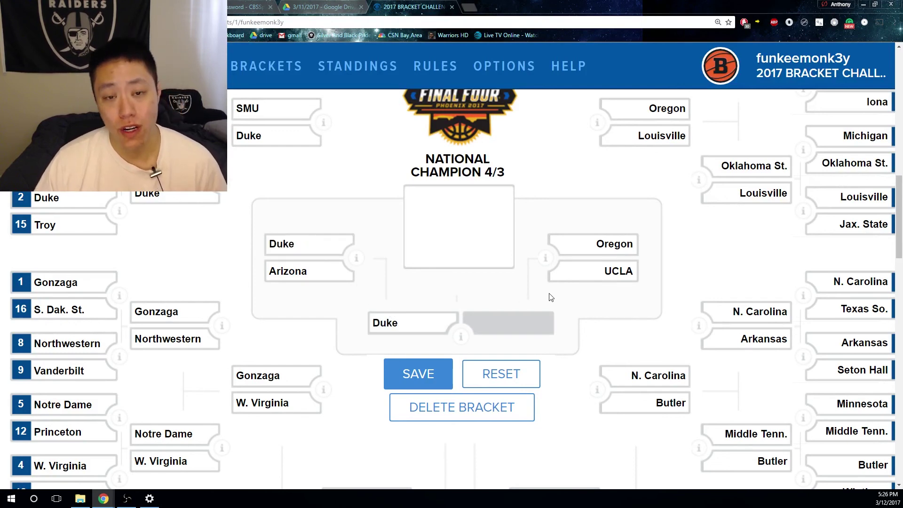
click(571, 277)
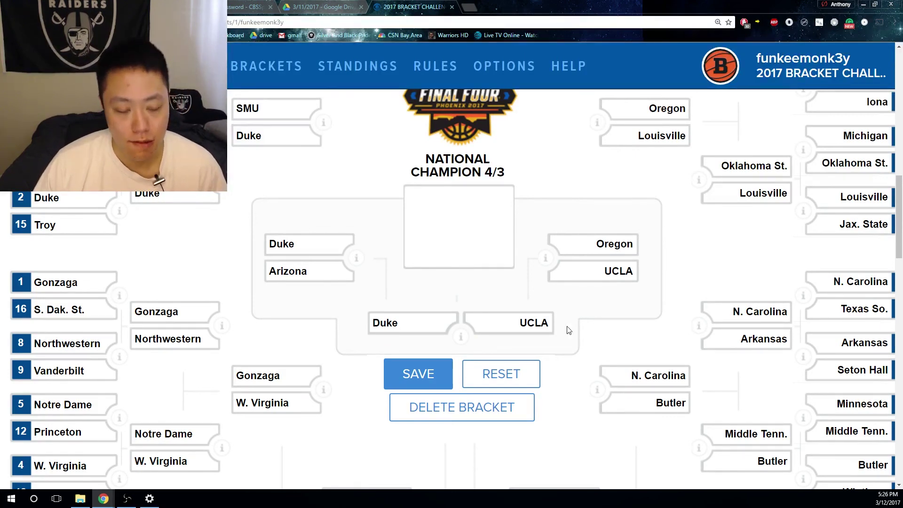
click(444, 331)
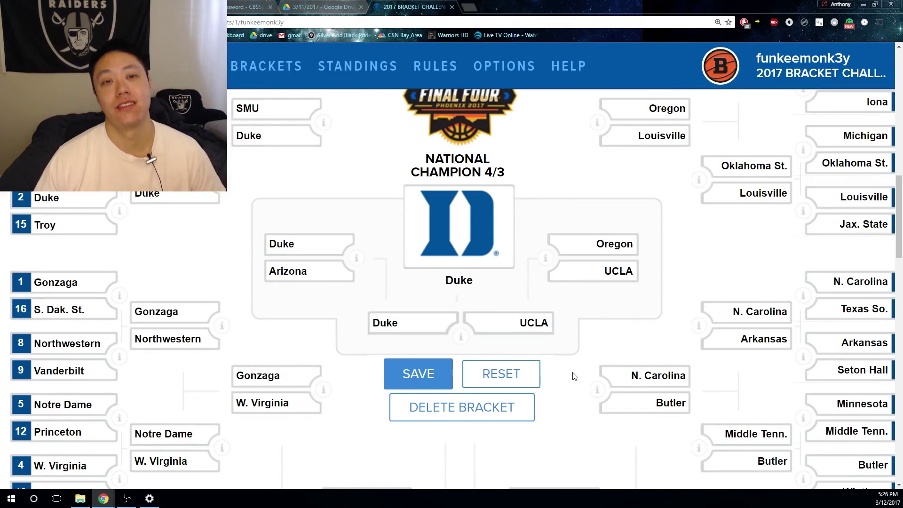